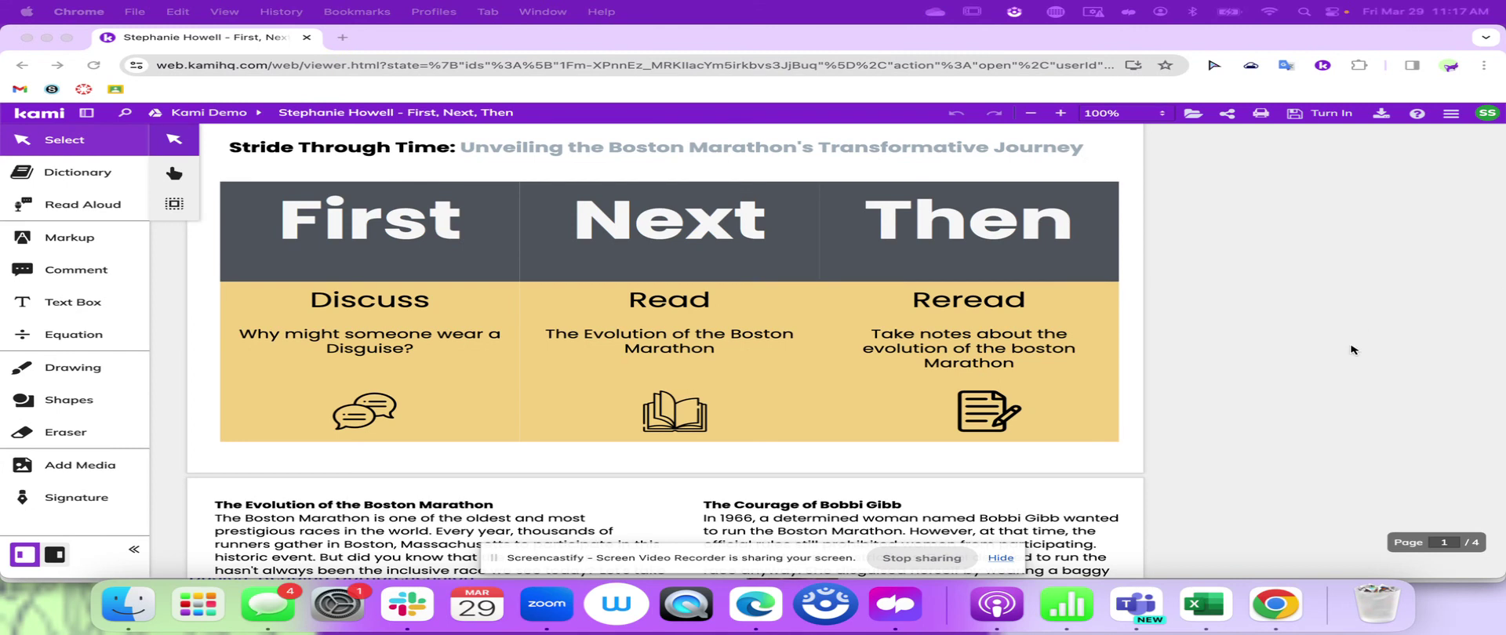
Step: Add an empty text comment to the page 2 Discuss banner
scroll(782, 424, "down", 1)
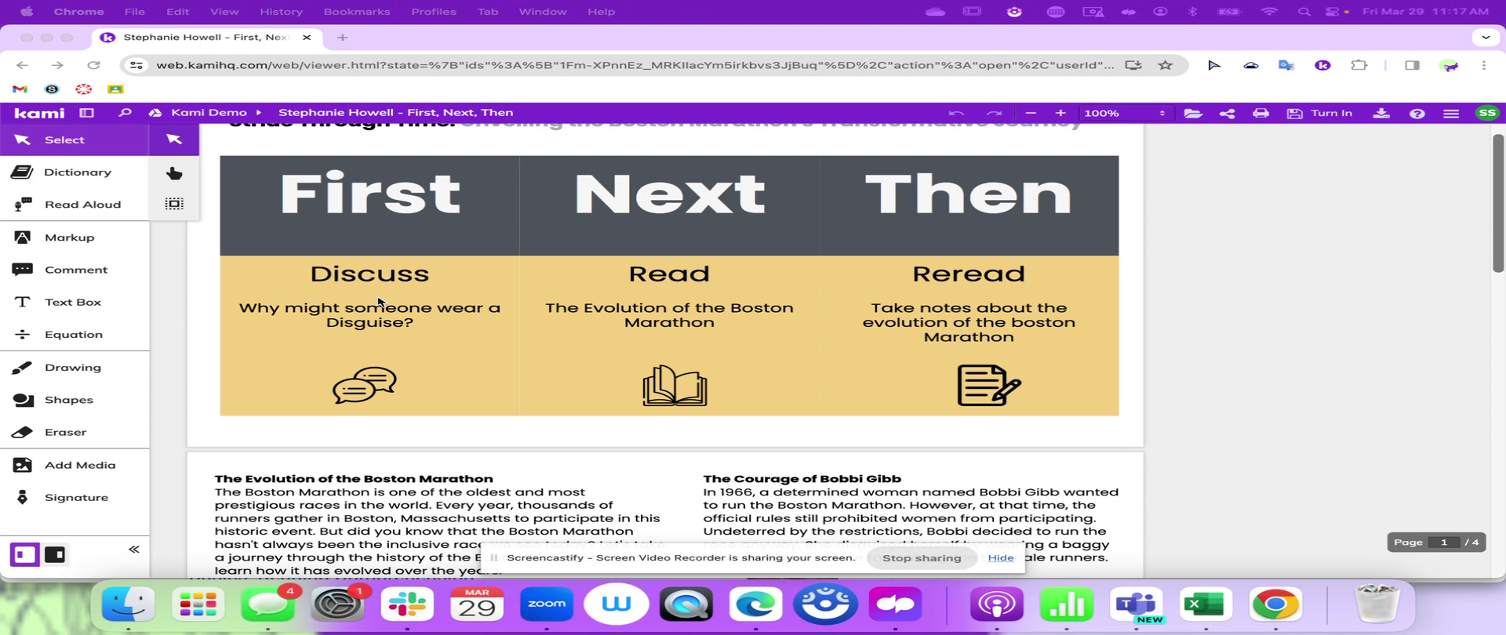
scroll(376, 303, "down", 4)
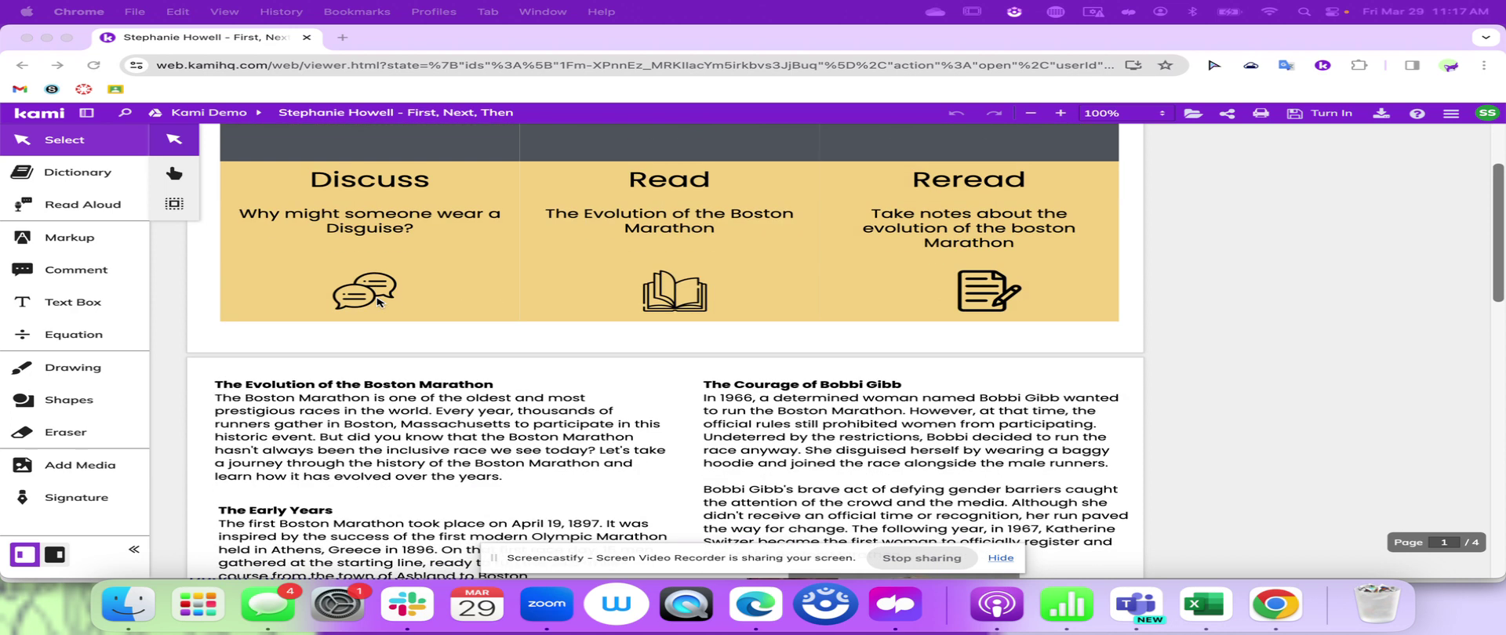
scroll(376, 302, "up", 3)
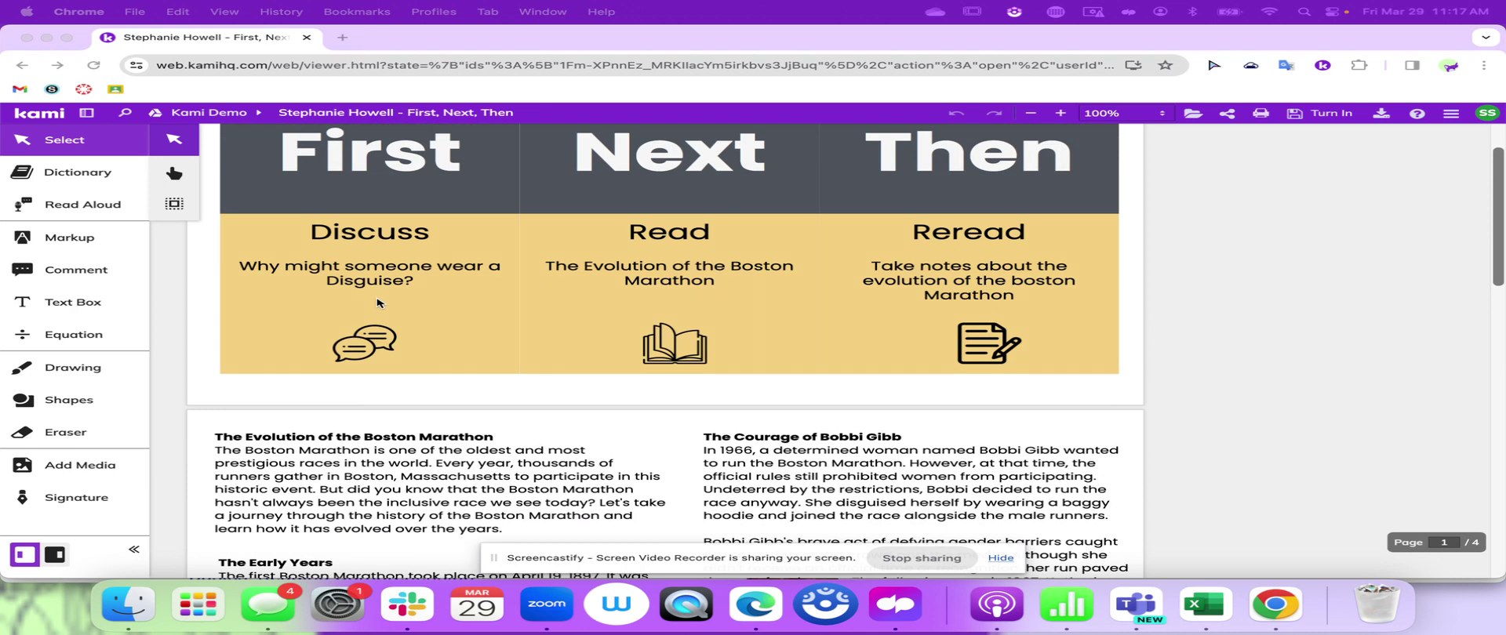
left_click(69, 278)
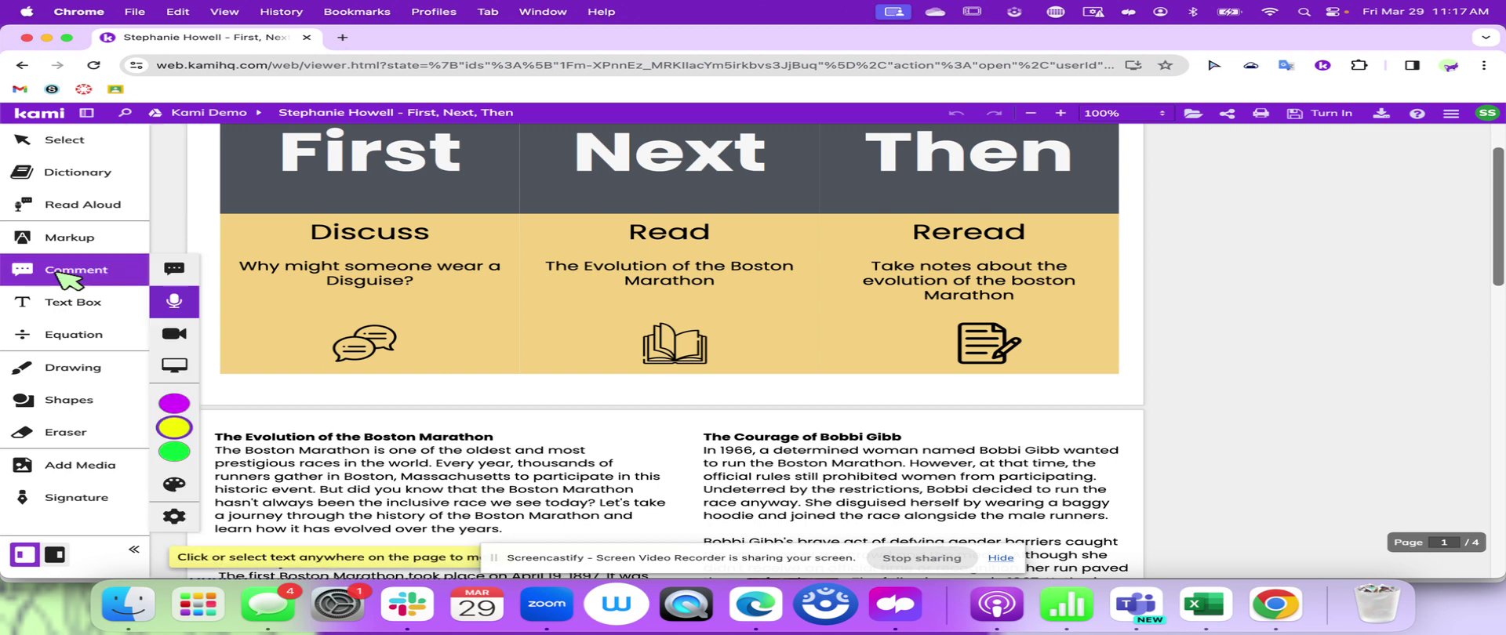
left_click(174, 269)
left_click(462, 302)
Step: Record a five-second voice comment beside the Discuss question
scroll(462, 302, "down", 2)
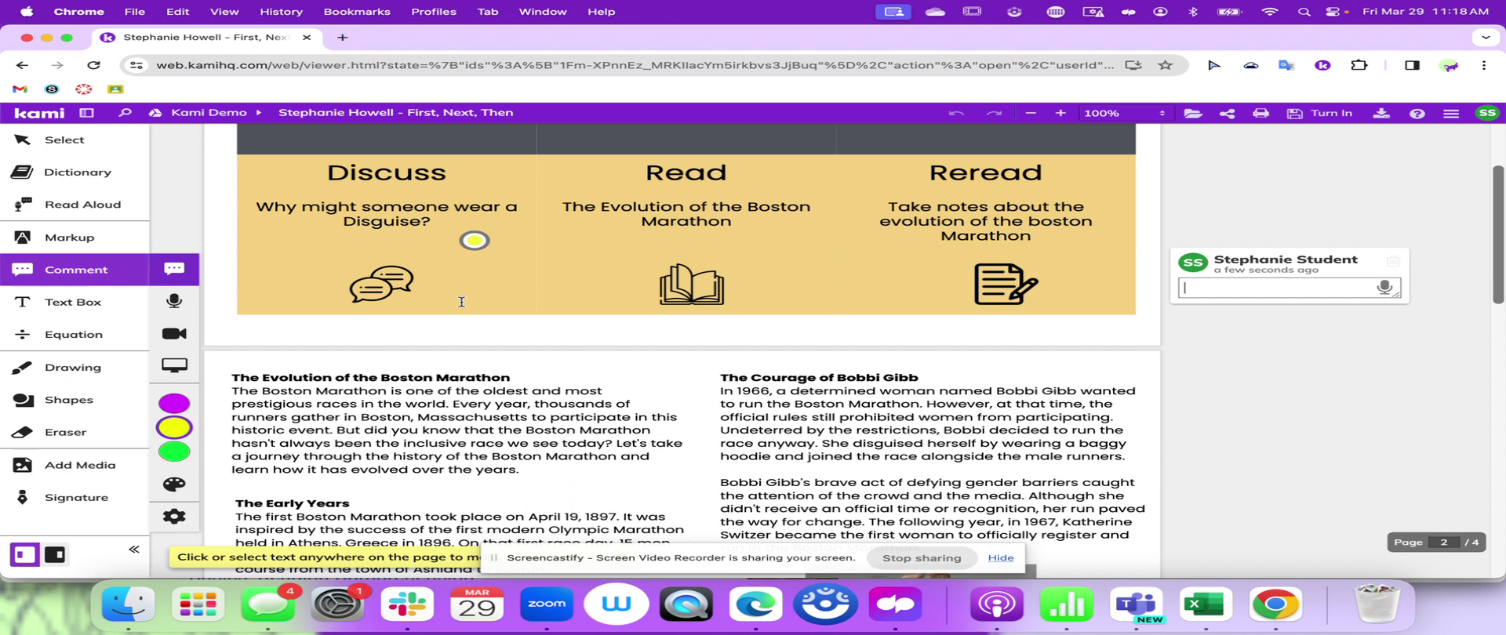
left_click(174, 301)
left_click(471, 265)
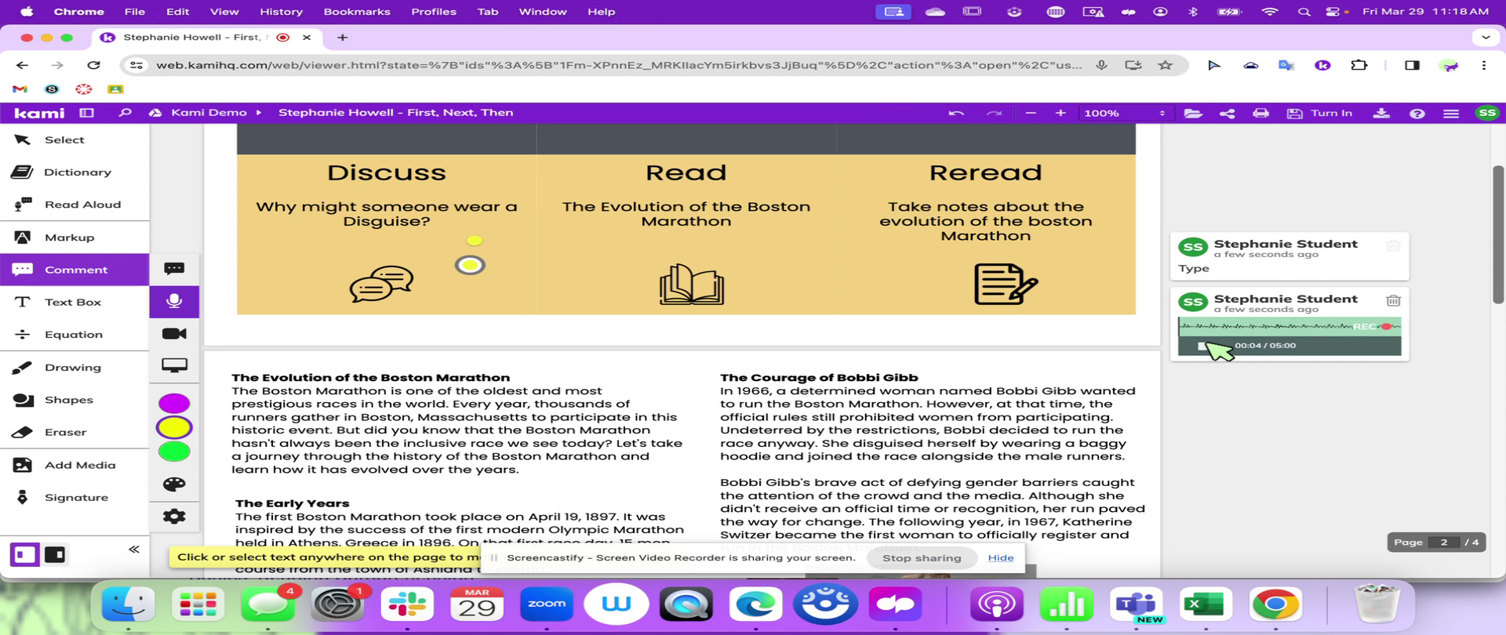
left_click(1204, 345)
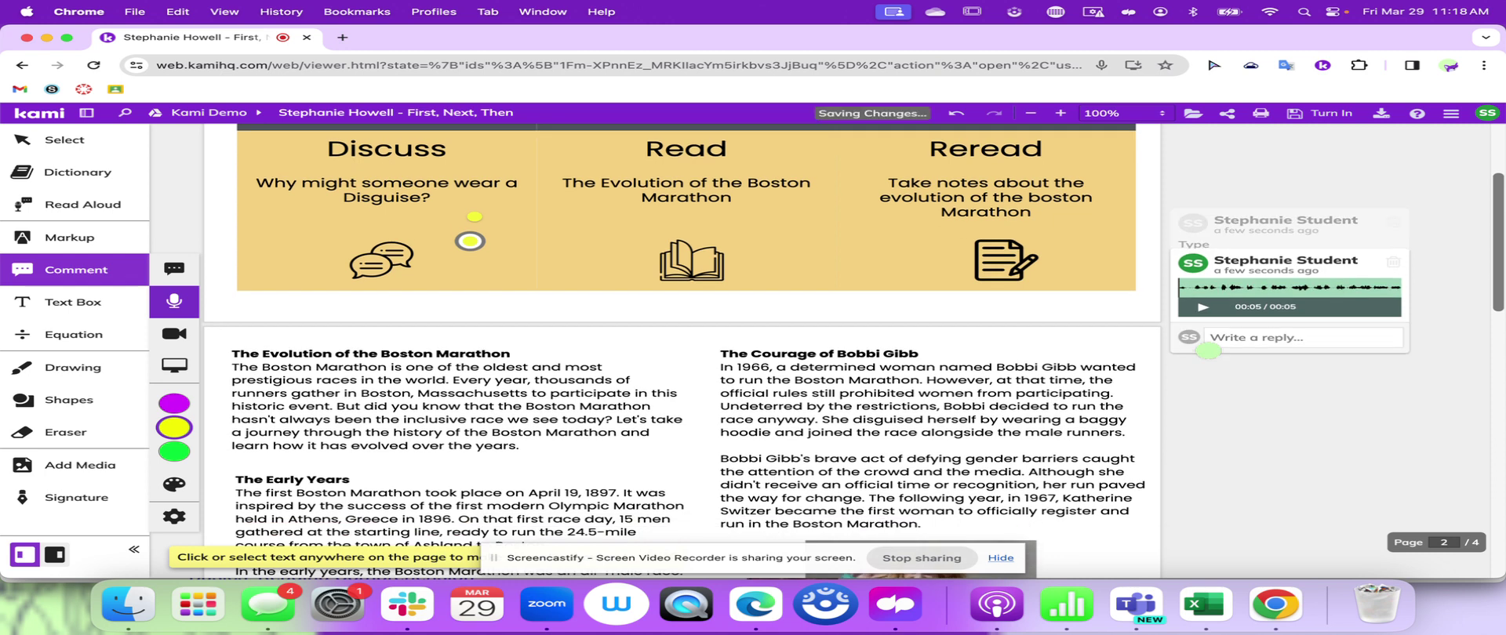
Step: Record and save a video comment on the Discuss banner
left_click(193, 335)
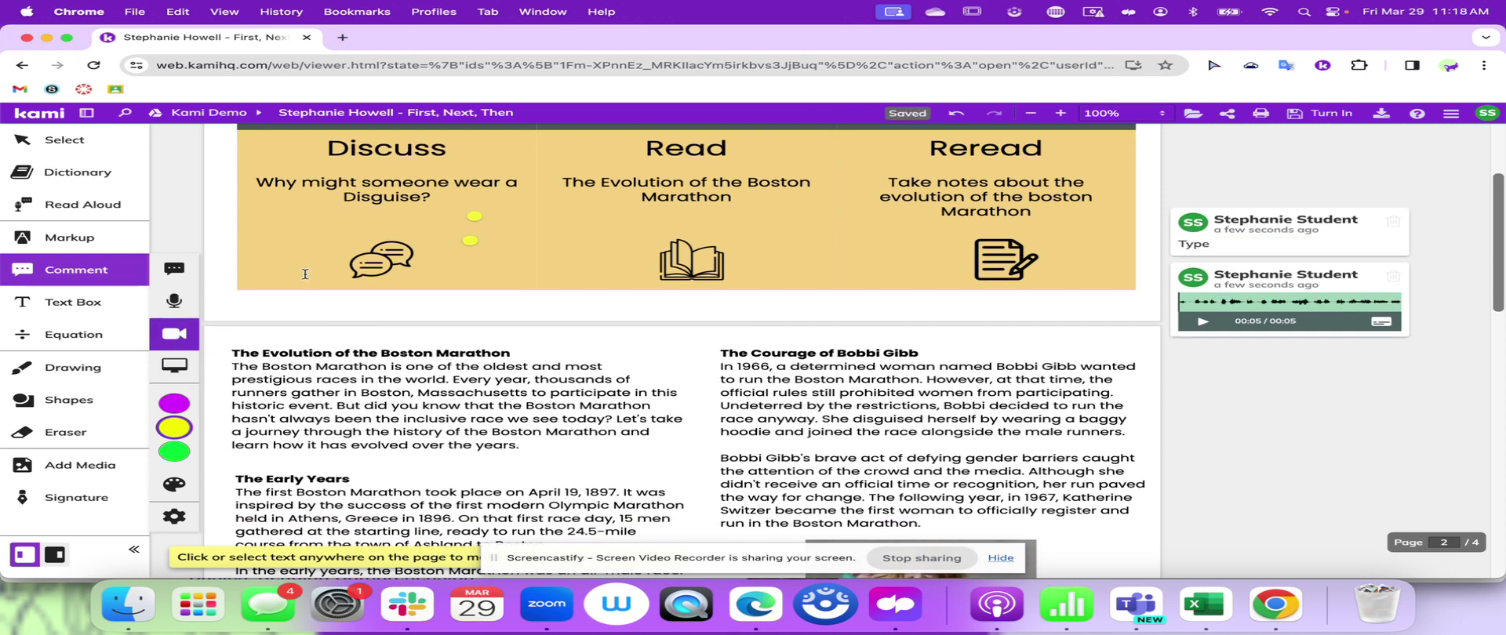
left_click(309, 226)
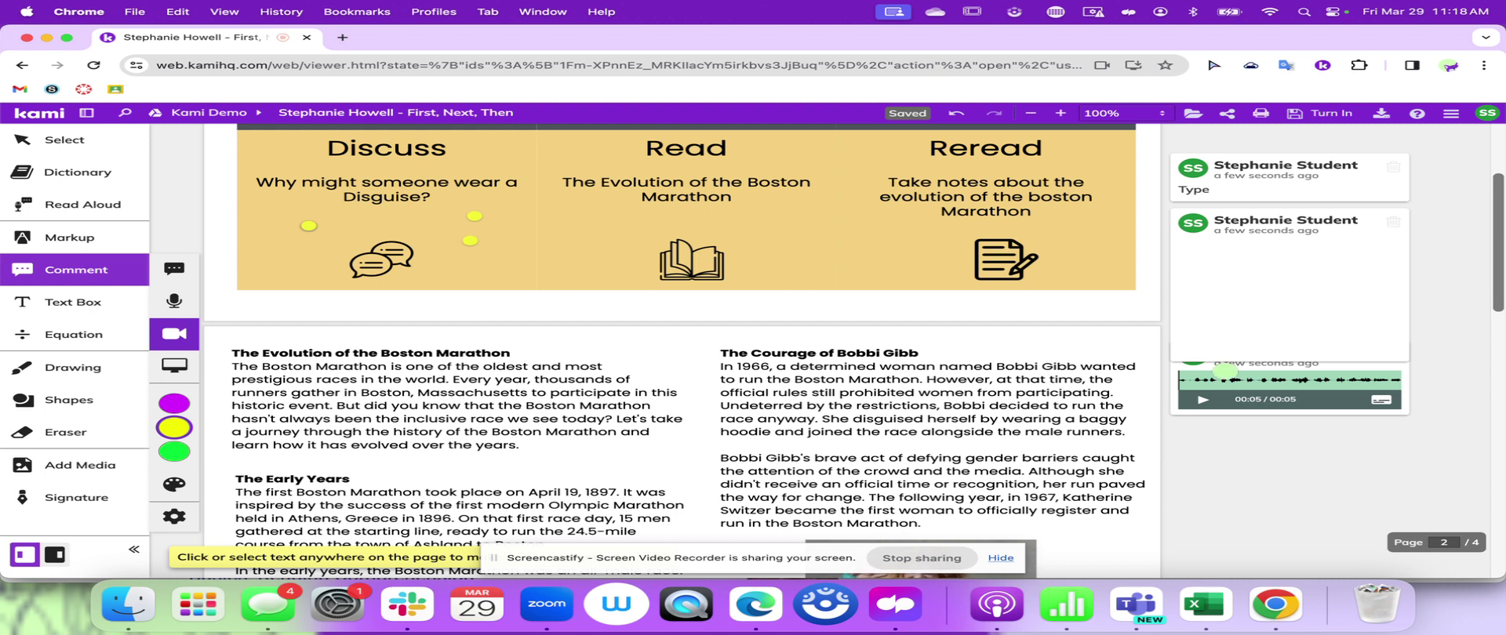
left_click(1250, 362)
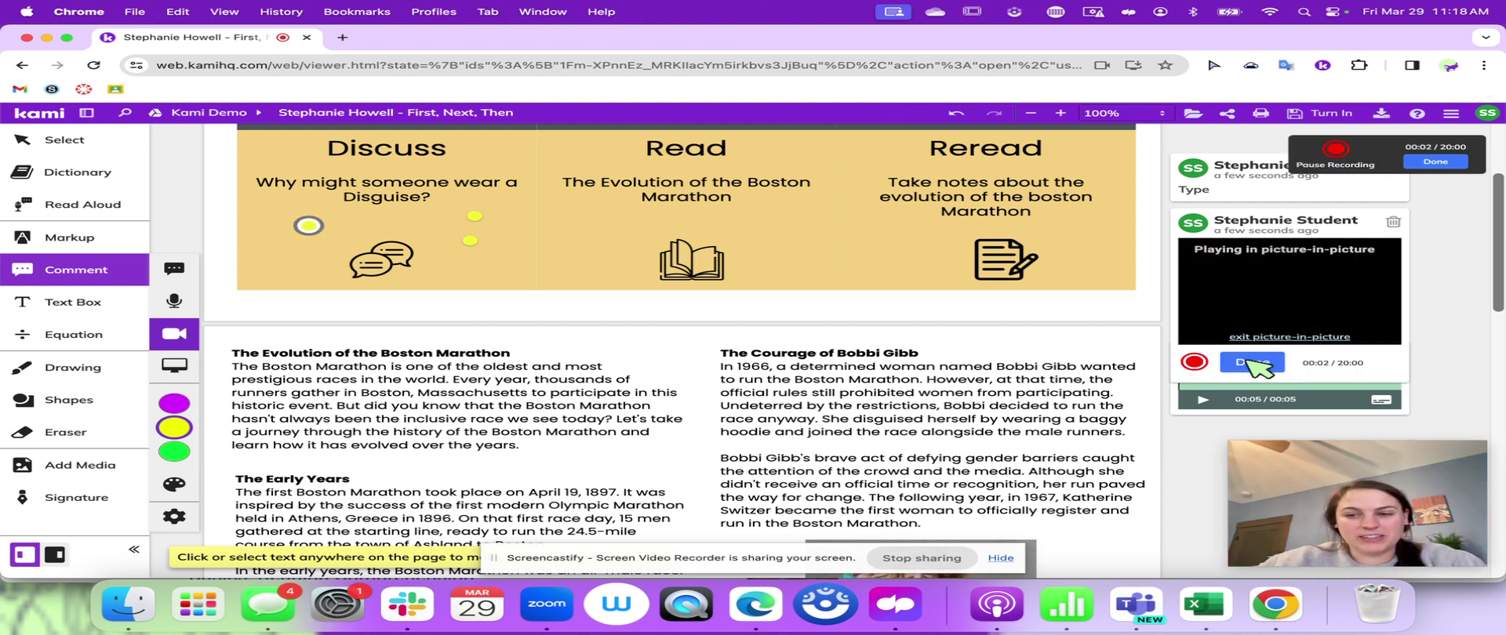
left_click(1251, 362)
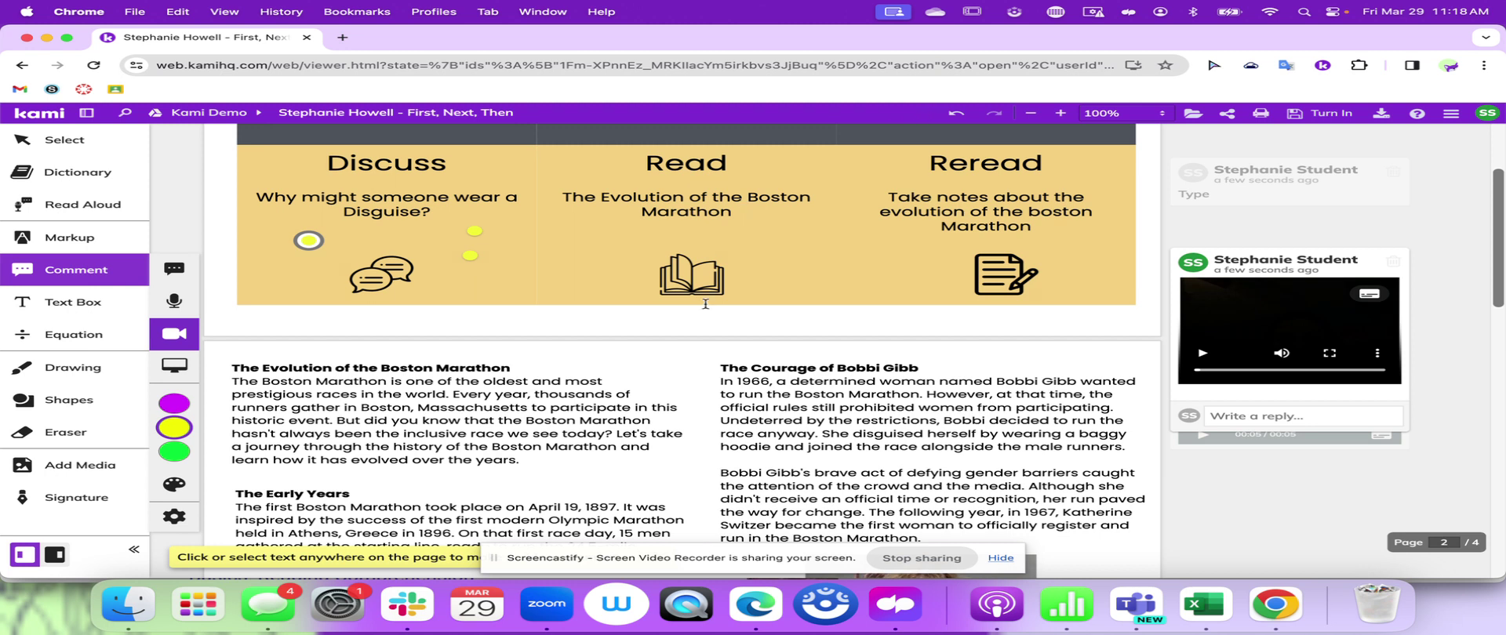
Step: Have Read Aloud read the opening sentence of the Boston Marathon passage
scroll(690, 310, "down", 3)
scroll(628, 329, "down", 1)
scroll(573, 345, "down", 5)
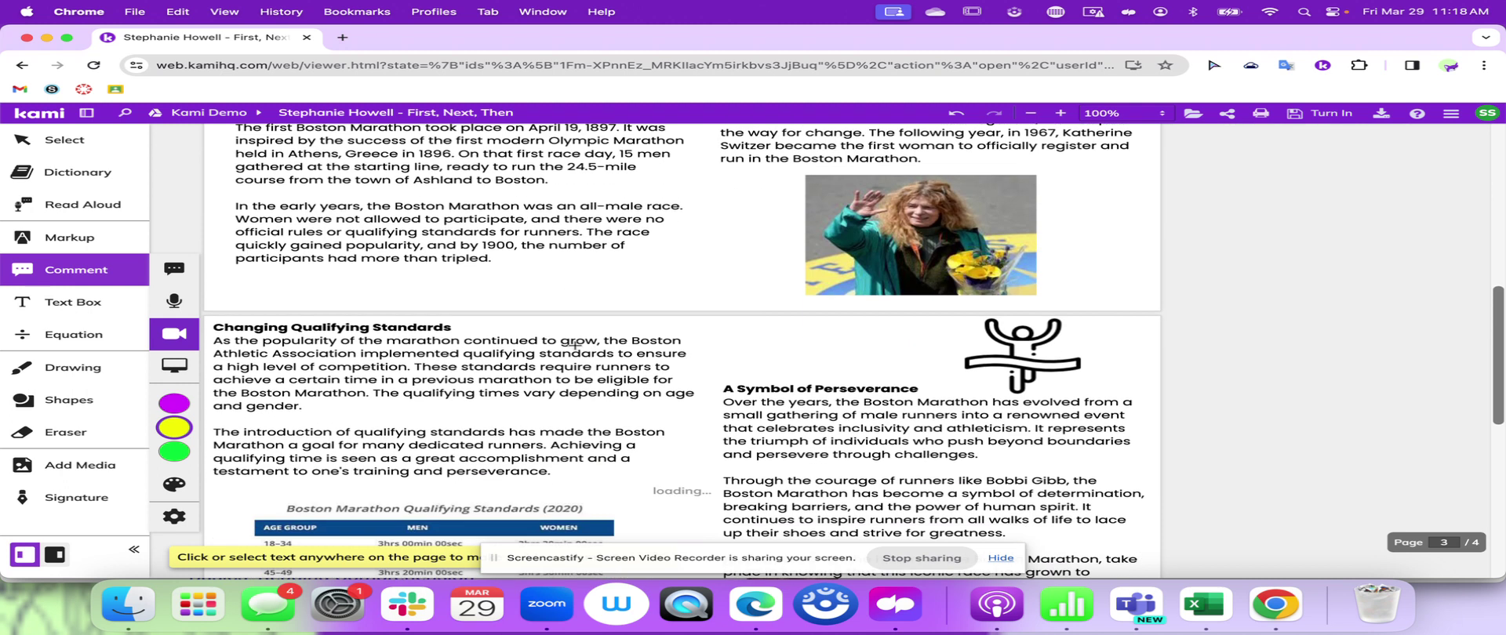
scroll(573, 345, "down", 5)
scroll(573, 345, "down", 4)
scroll(574, 345, "up", 10)
scroll(575, 345, "up", 9)
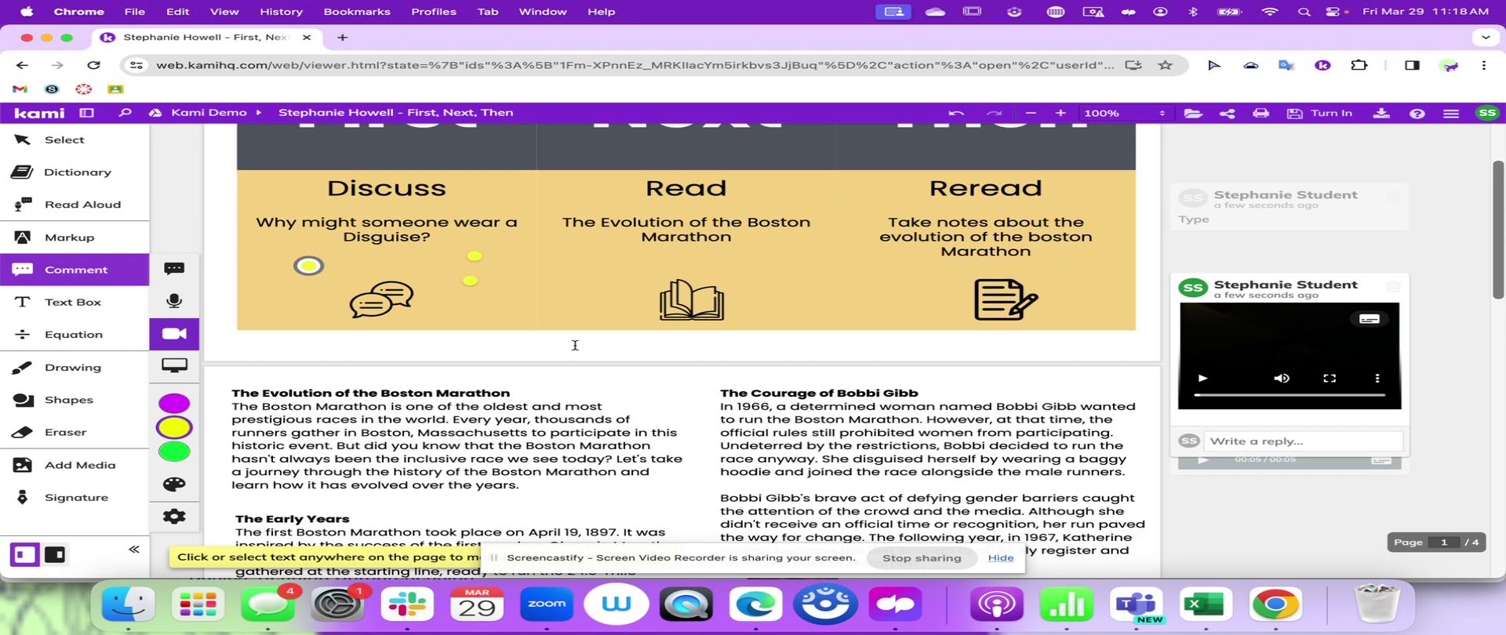
scroll(575, 345, "up", 2)
scroll(549, 329, "down", 1)
scroll(510, 314, "down", 4)
scroll(453, 283, "up", 1)
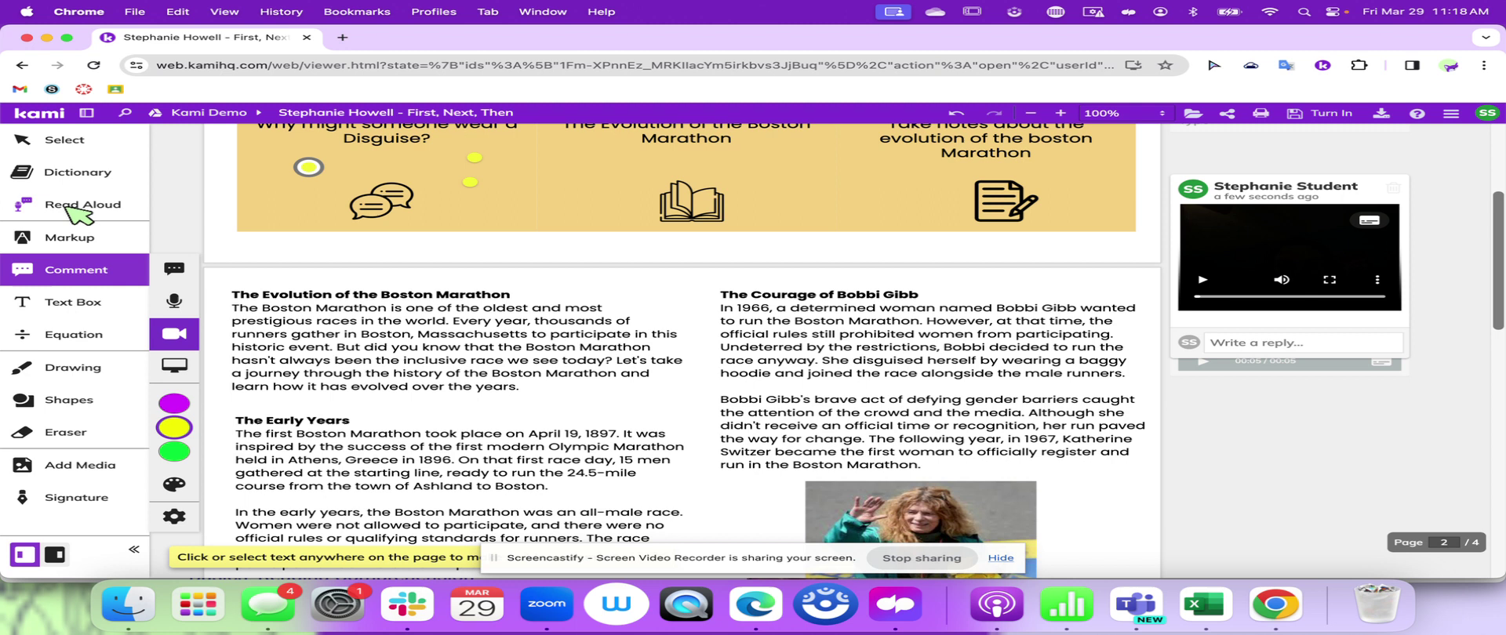
left_click(79, 206)
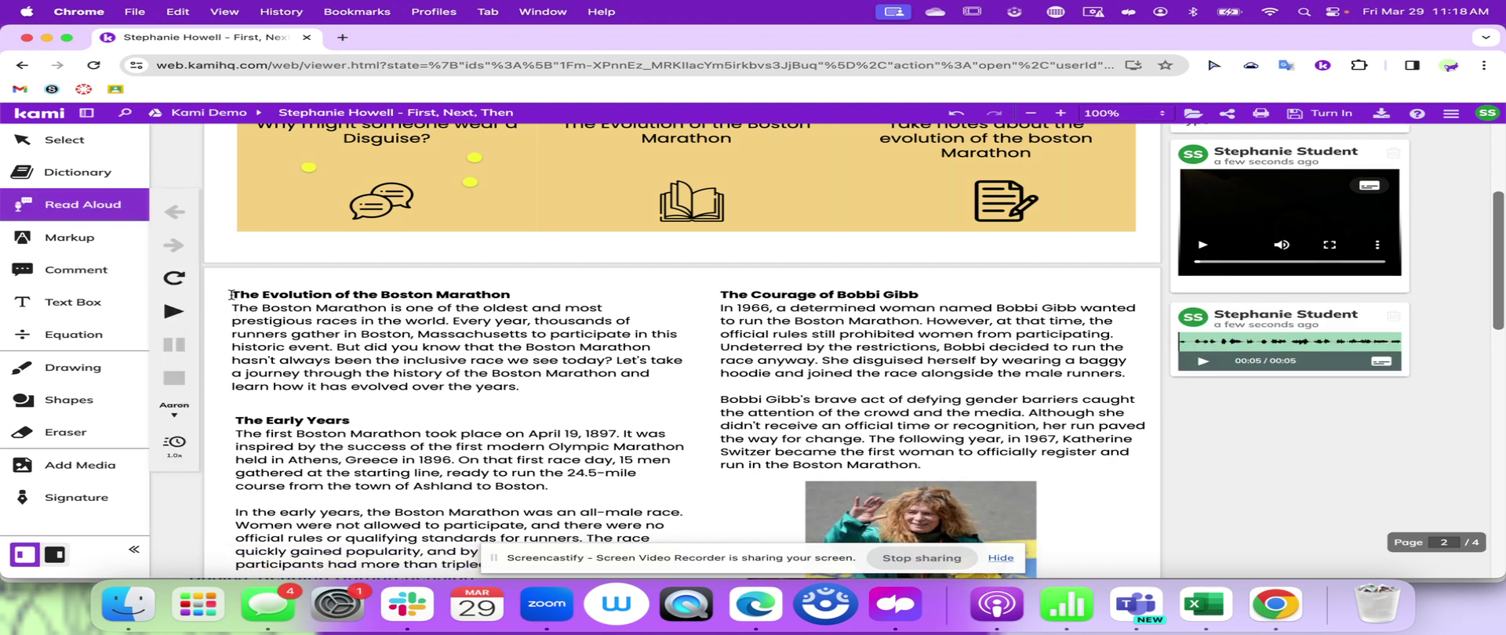
left_click_drag(230, 295, 438, 322)
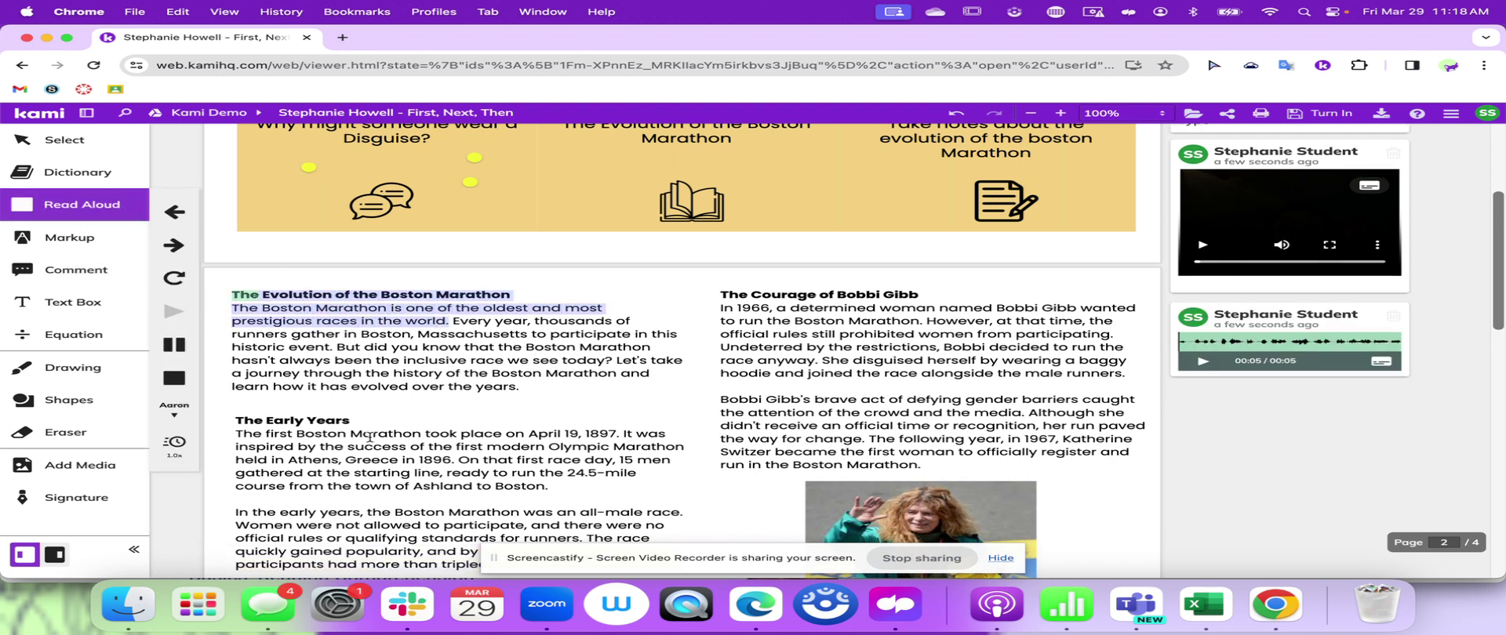
Step: Stop the reading, check the speed setting, and bring up the voice chooser with Aaron selected
left_click(176, 379)
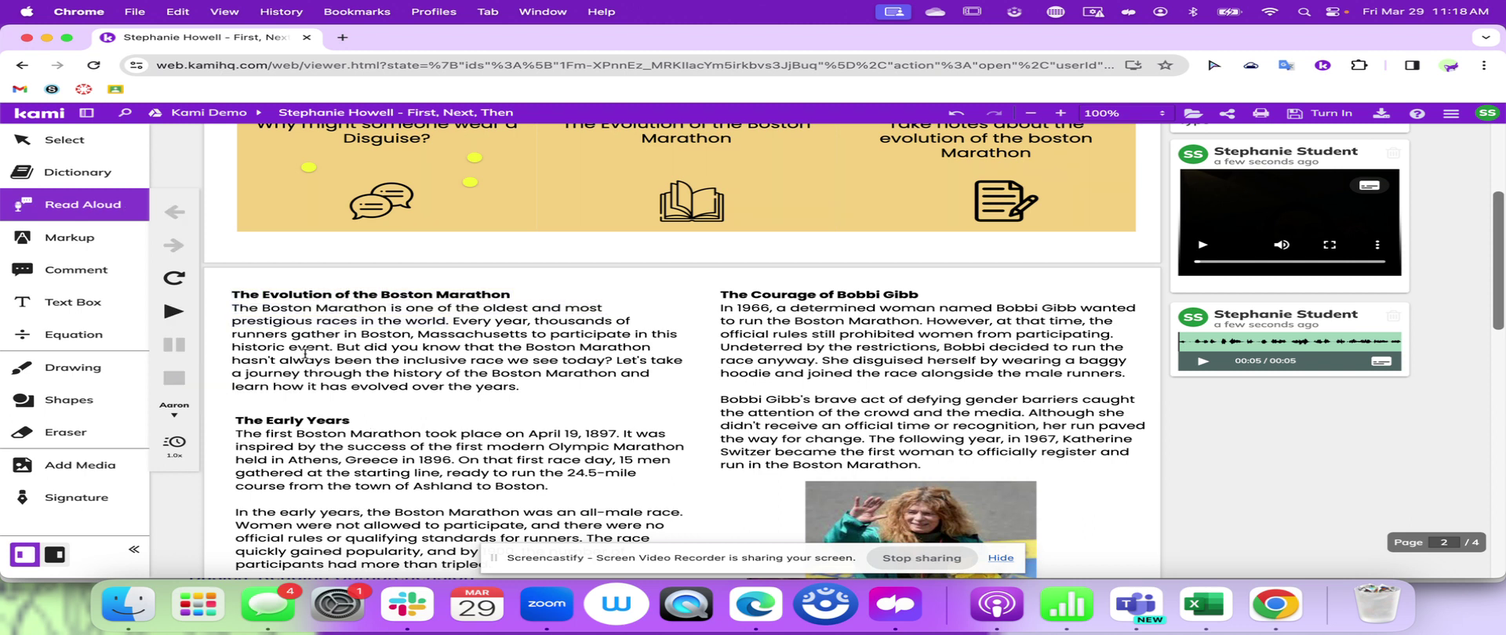
left_click(177, 446)
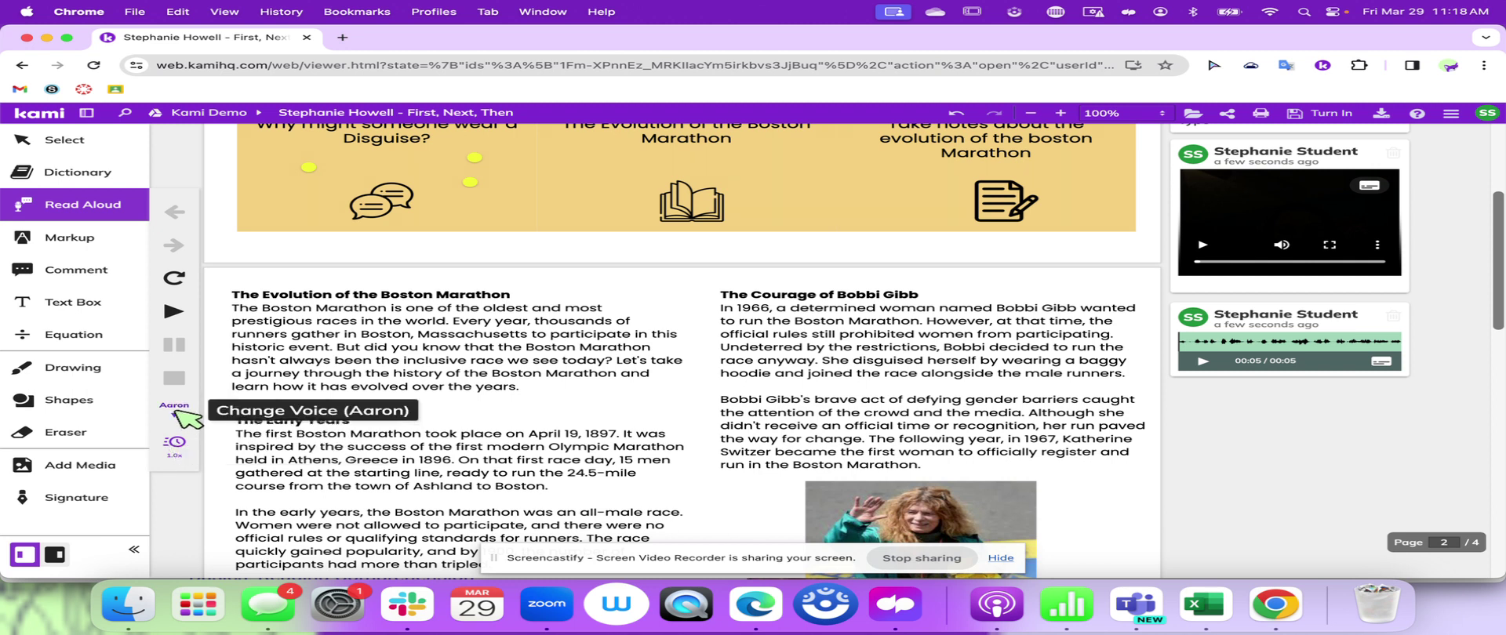
left_click(176, 411)
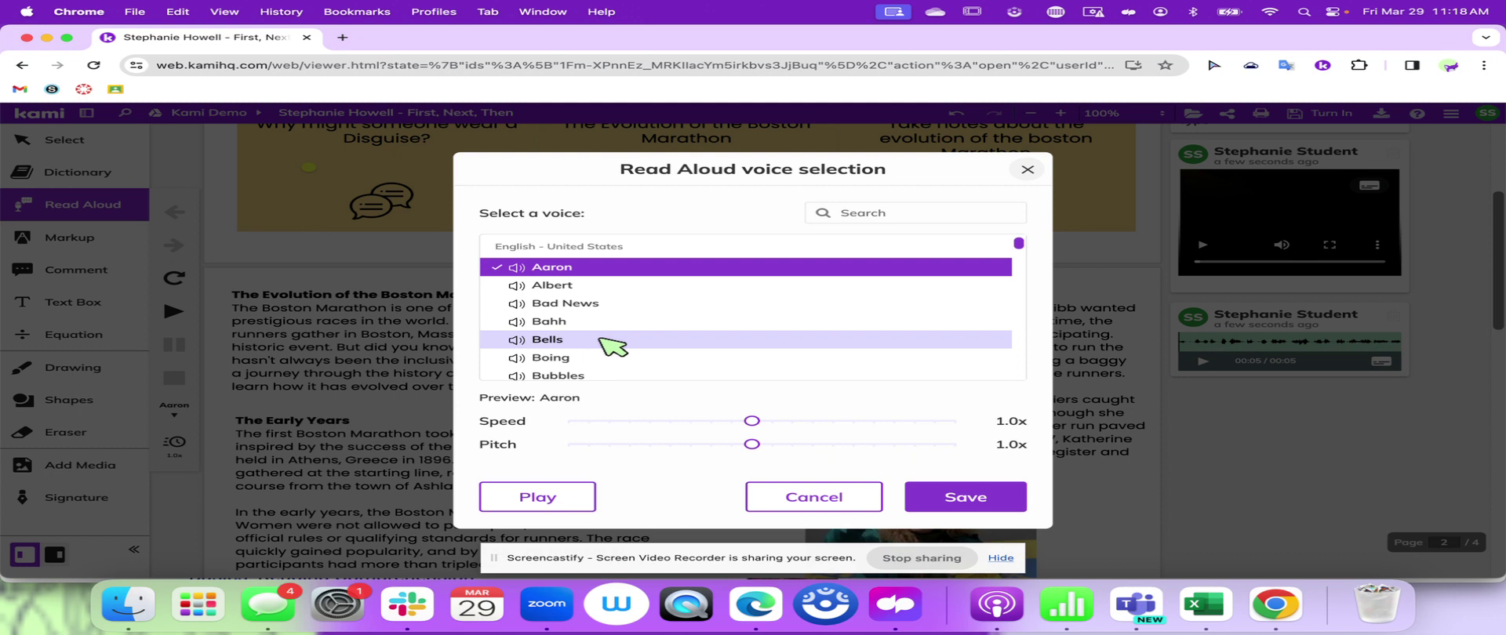
Step: Browse the Read Aloud voice list and close it, keeping Aaron as the voice
scroll(620, 345, "down", 5)
scroll(619, 345, "down", 2)
scroll(620, 345, "down", 2)
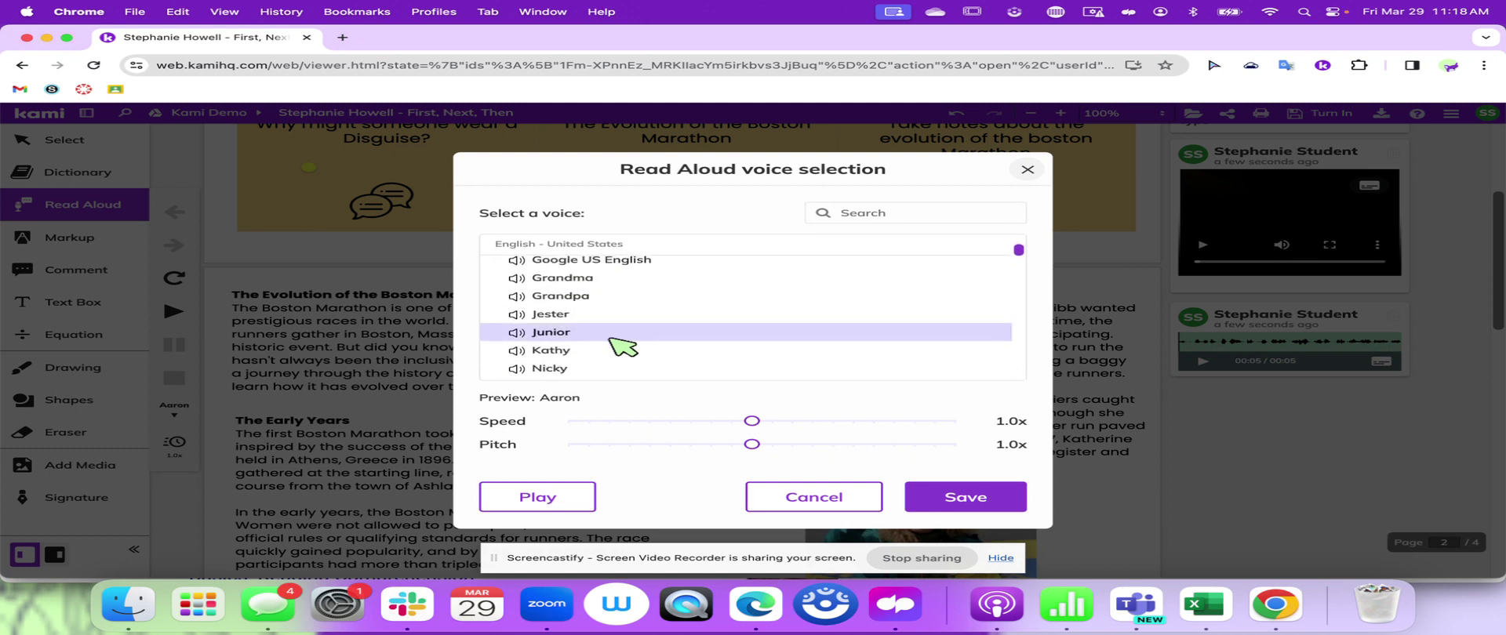
scroll(620, 345, "down", 3)
scroll(611, 340, "down", 2)
scroll(611, 340, "down", 5)
scroll(611, 340, "down", 4)
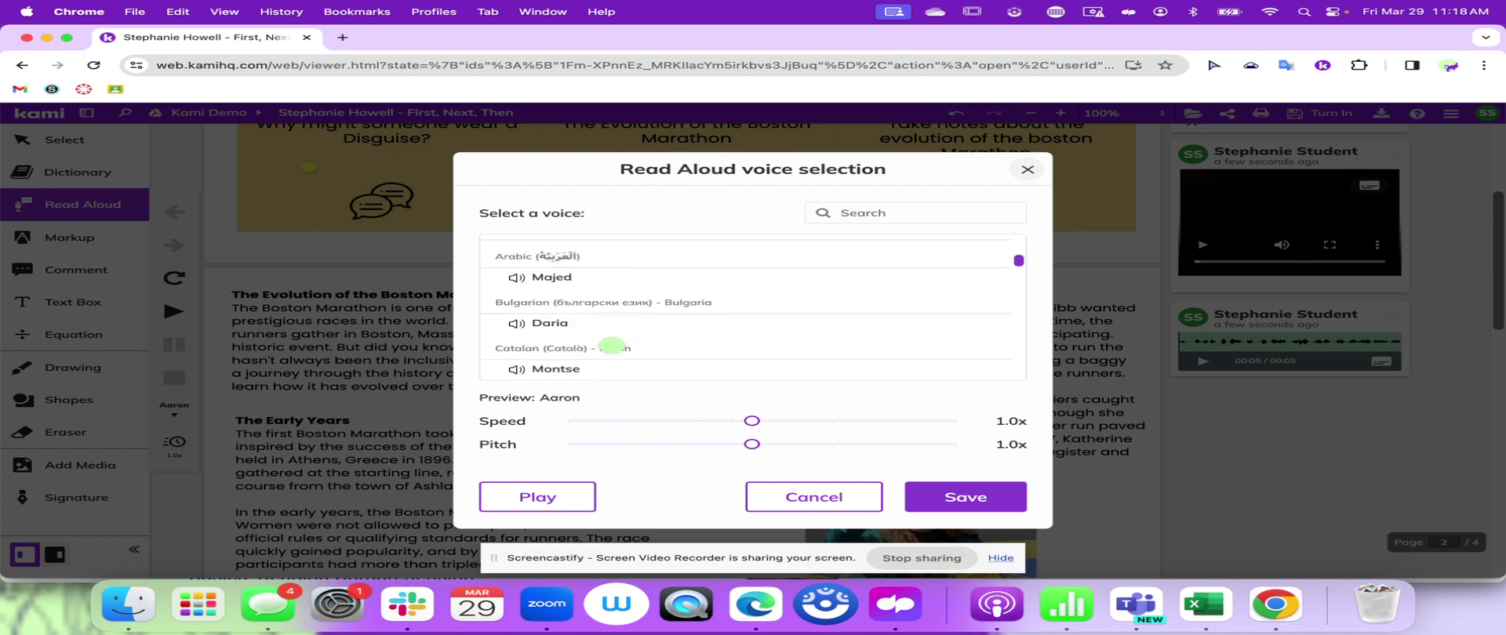
scroll(612, 345, "down", 3)
scroll(619, 347, "up", 5)
scroll(624, 347, "up", 5)
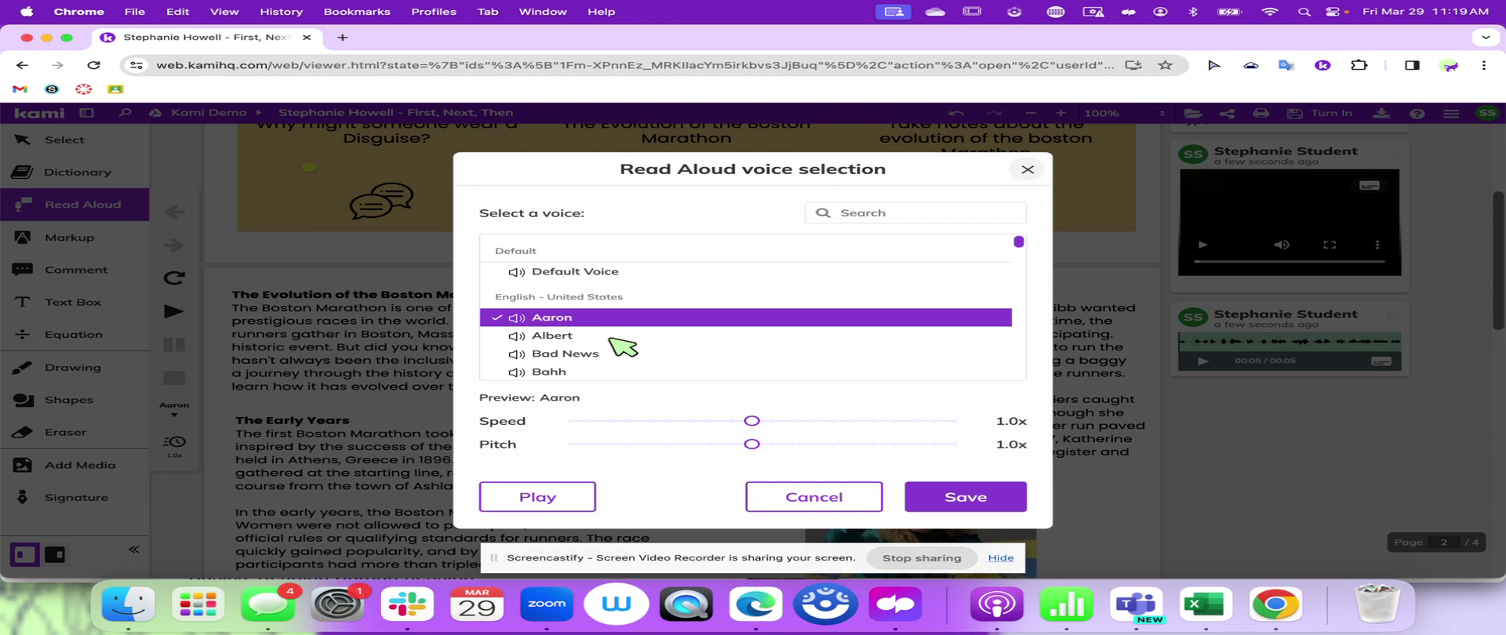
left_click(1028, 169)
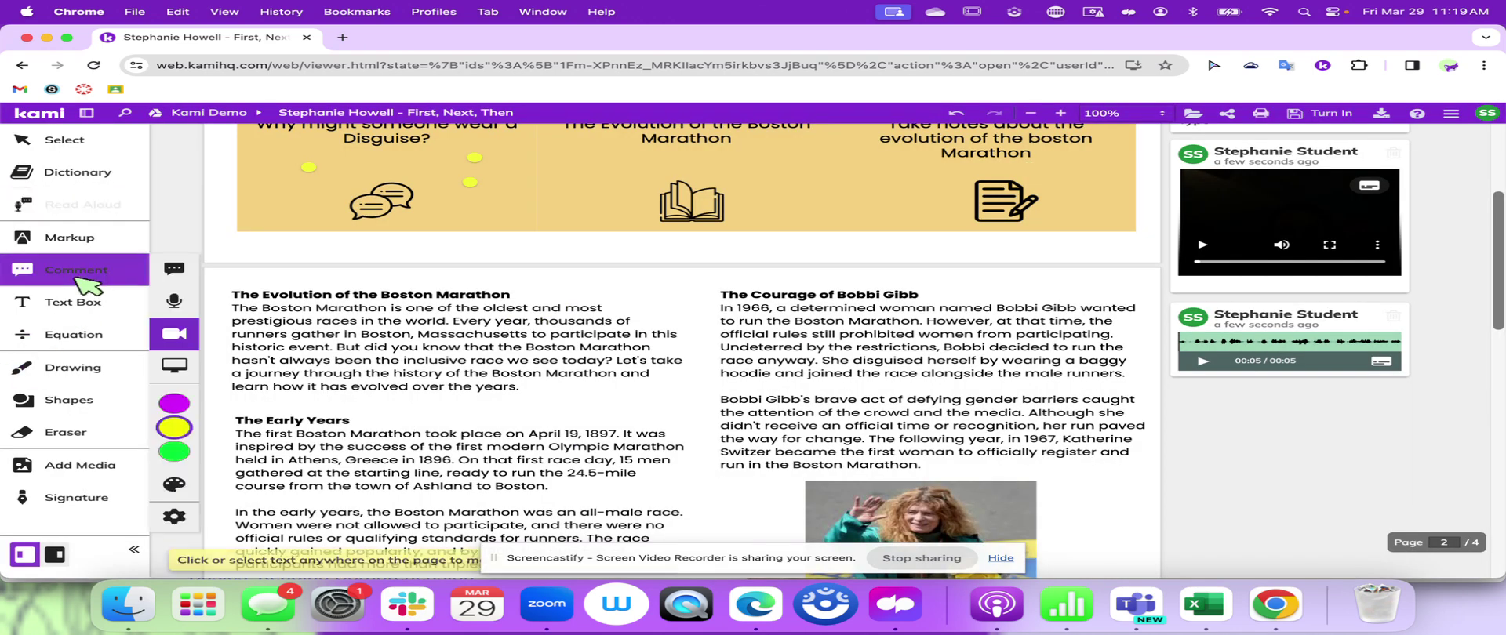
left_click(107, 282)
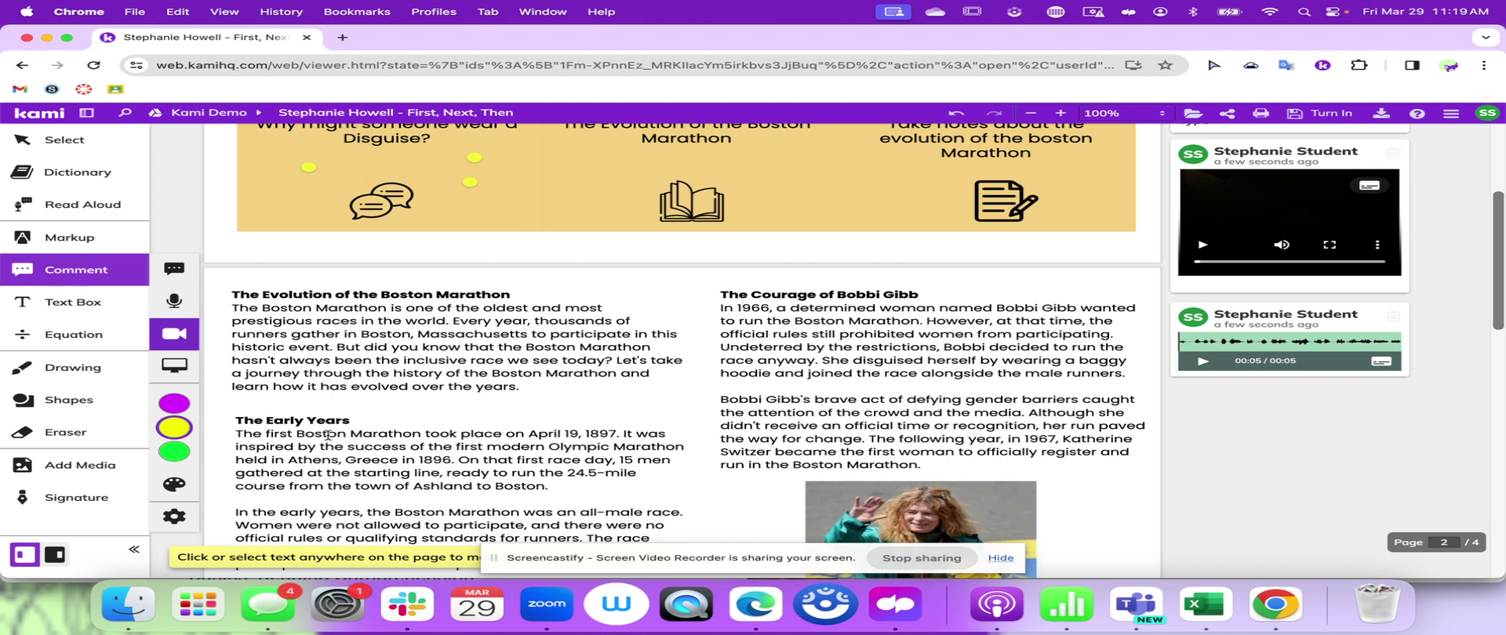
scroll(327, 434, "down", 1)
scroll(327, 434, "down", 1)
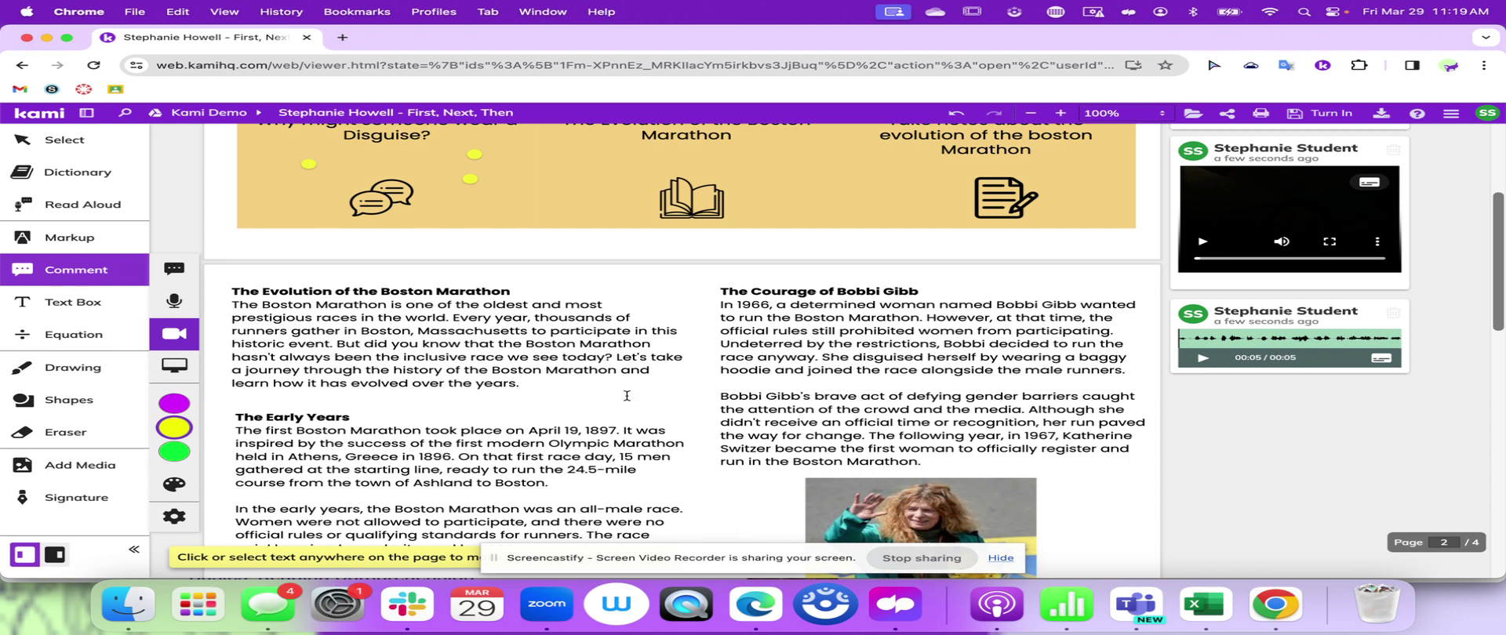
scroll(626, 396, "down", 3)
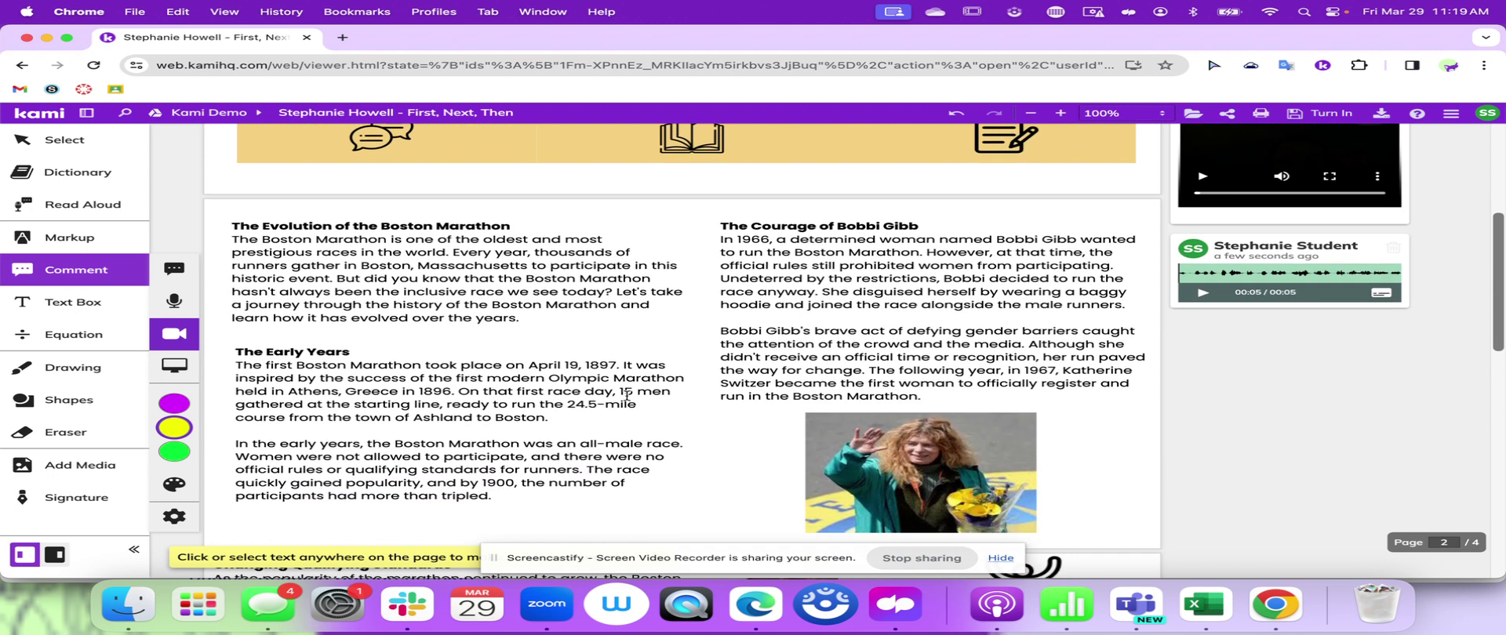
scroll(627, 396, "down", 2)
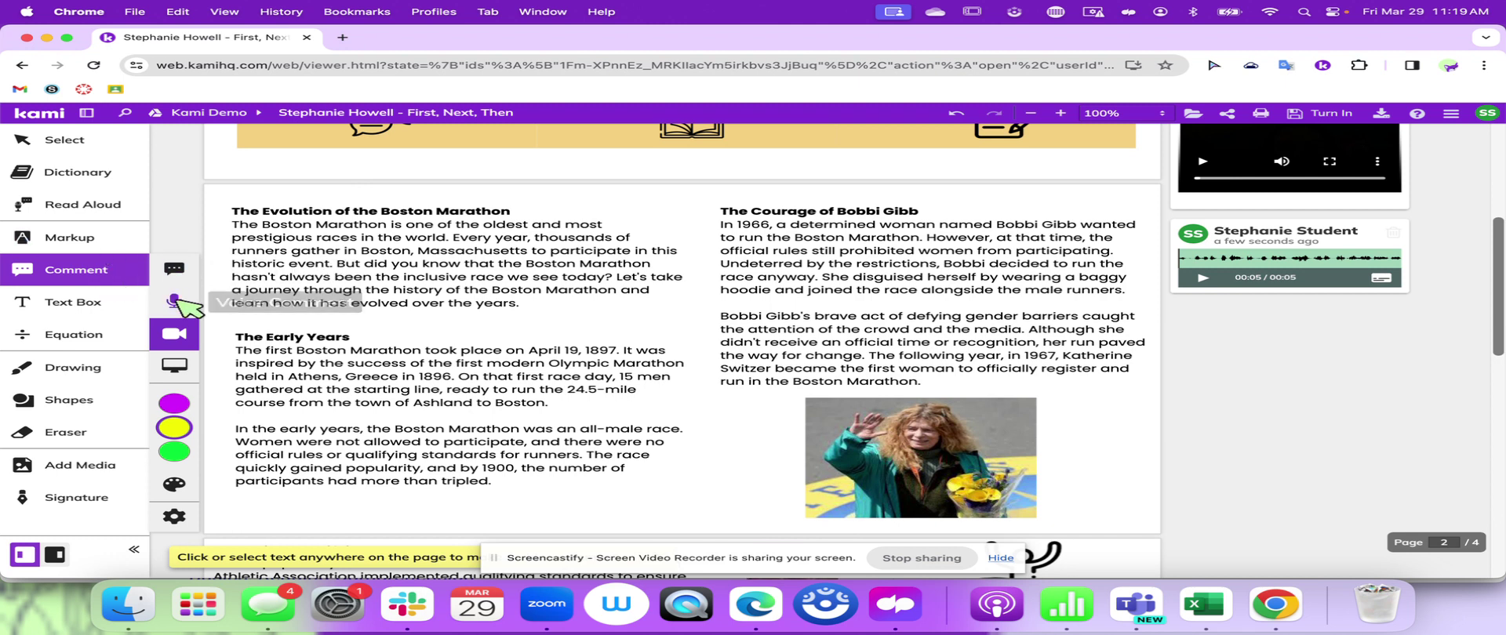
Step: Highlight 'Boston, Massachusetts to participate' pink and 'Boston Marathon' cyan, then look up 'Undeterred'
left_click(74, 239)
left_click_drag(362, 250, 628, 250)
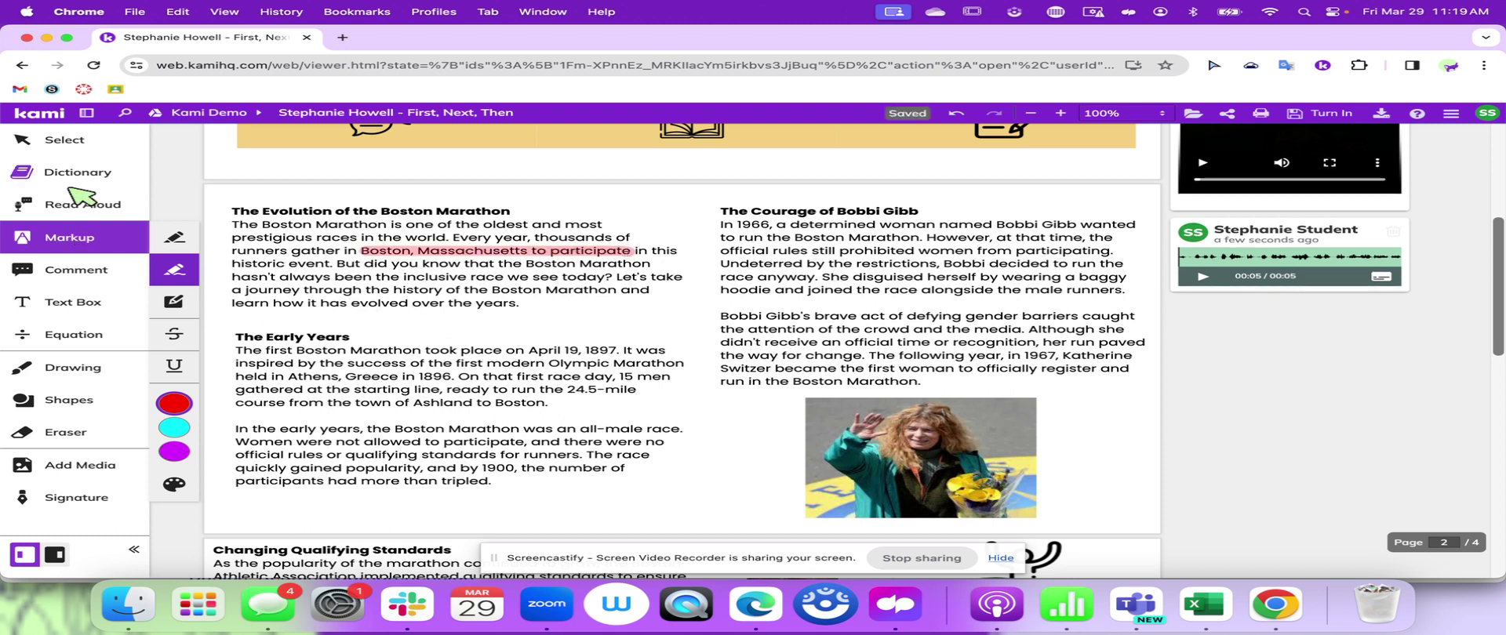
left_click(174, 429)
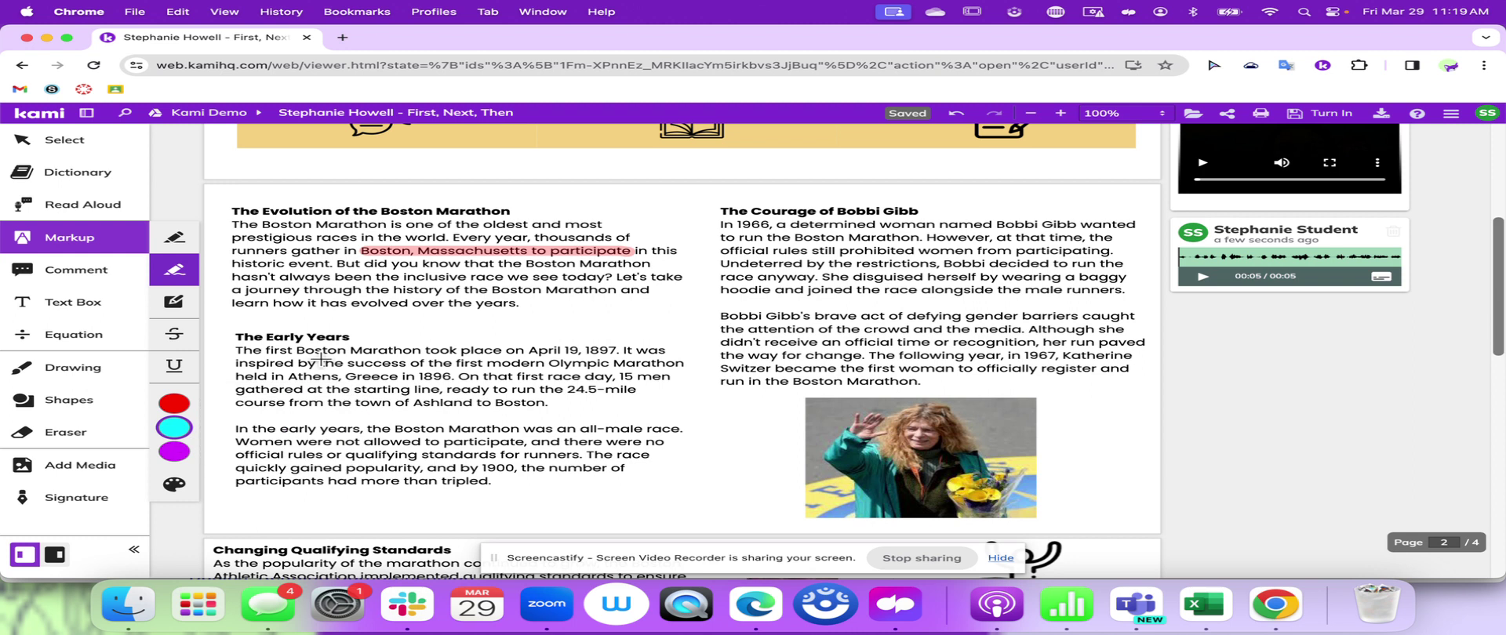
left_click_drag(293, 349, 422, 352)
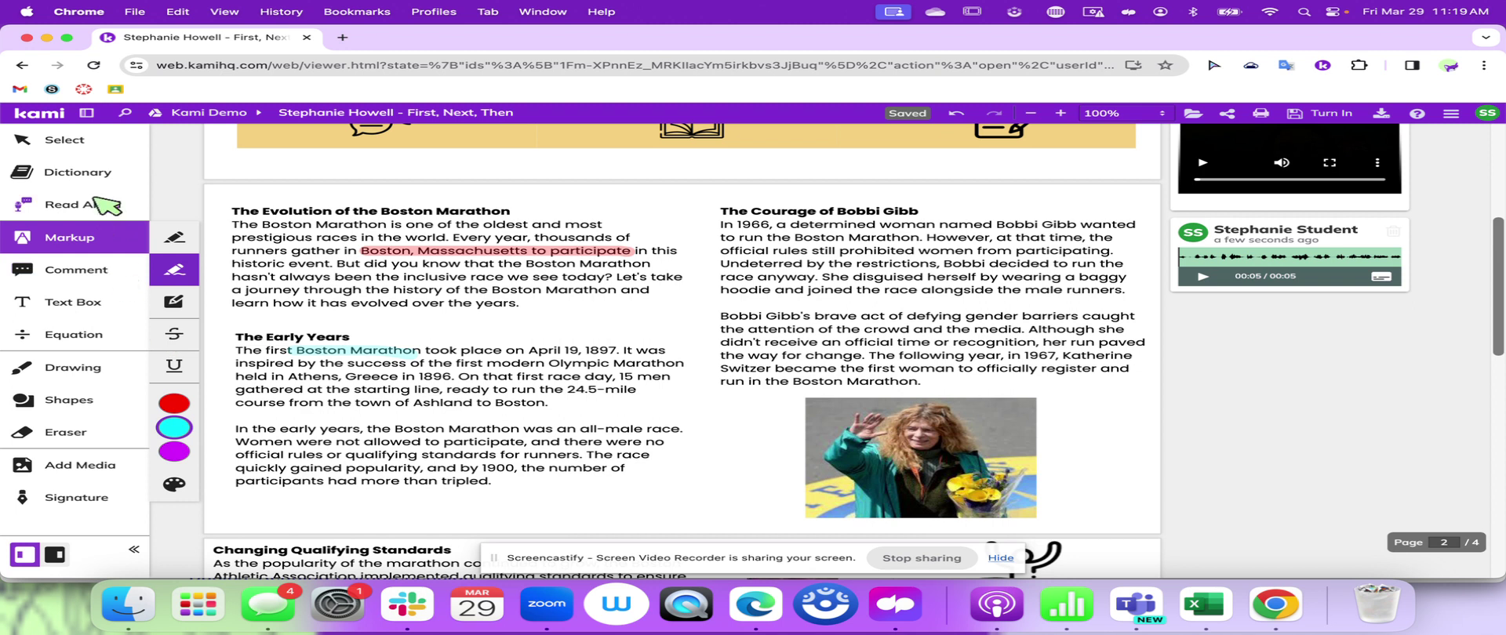
left_click(82, 174)
left_click(776, 264)
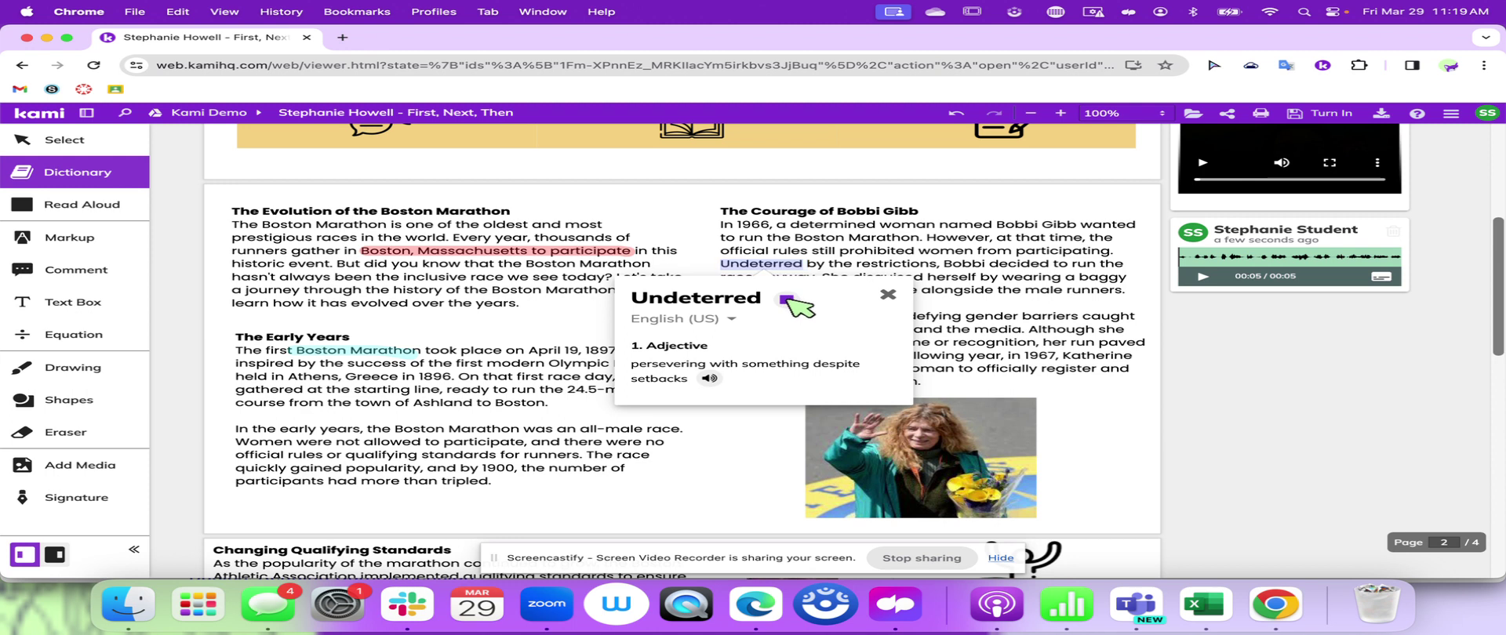
Step: Play the pronunciation of 'Undeterred', then scroll the worksheet back to its opening page
left_click(706, 378)
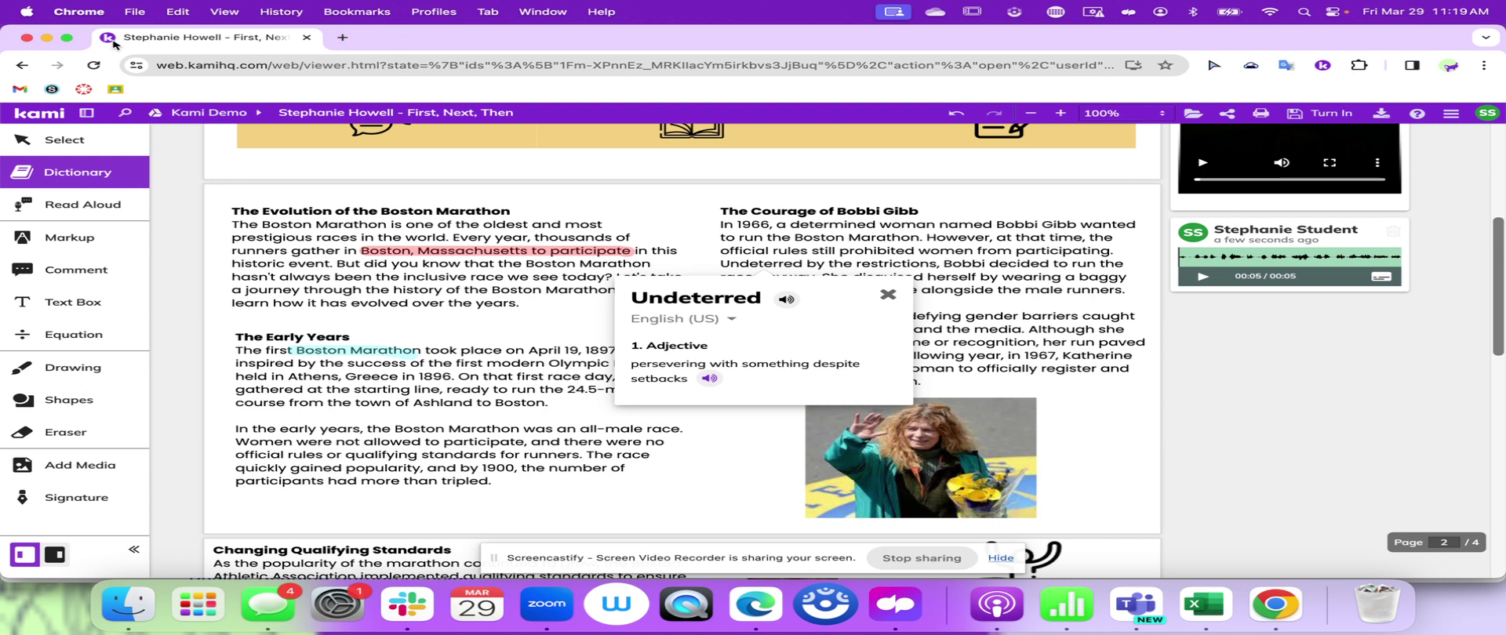
scroll(465, 367, "down", 5)
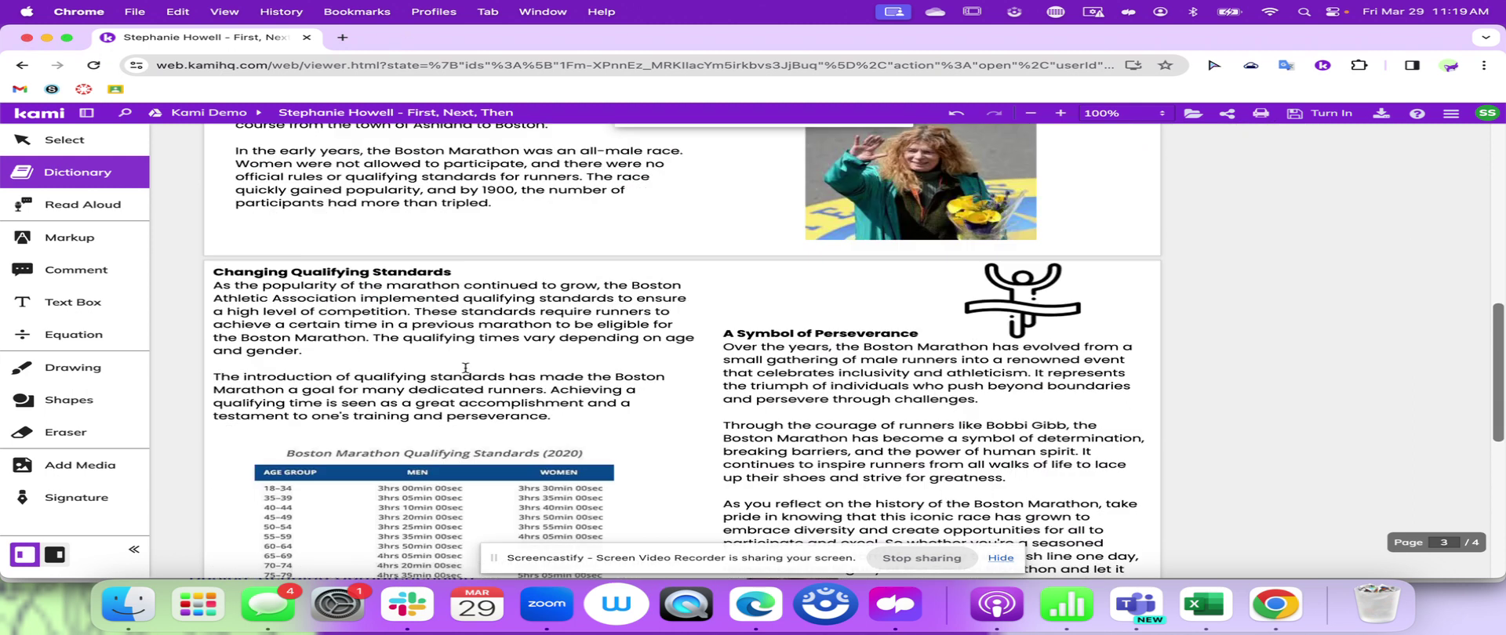
scroll(465, 367, "down", 1)
scroll(465, 367, "down", 3)
scroll(465, 367, "up", 5)
scroll(466, 367, "up", 20)
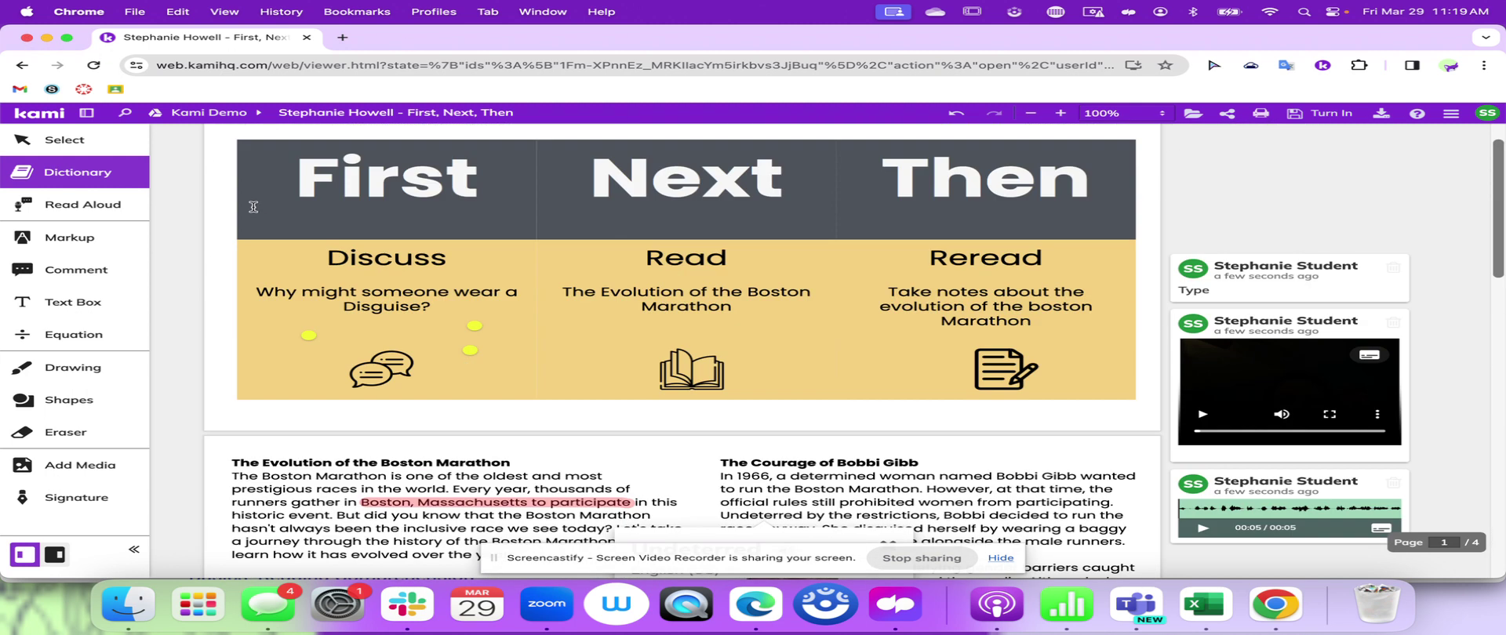
Step: Show Class View of the First, Next, Then assignment from the teacher's copy
left_click(45, 38)
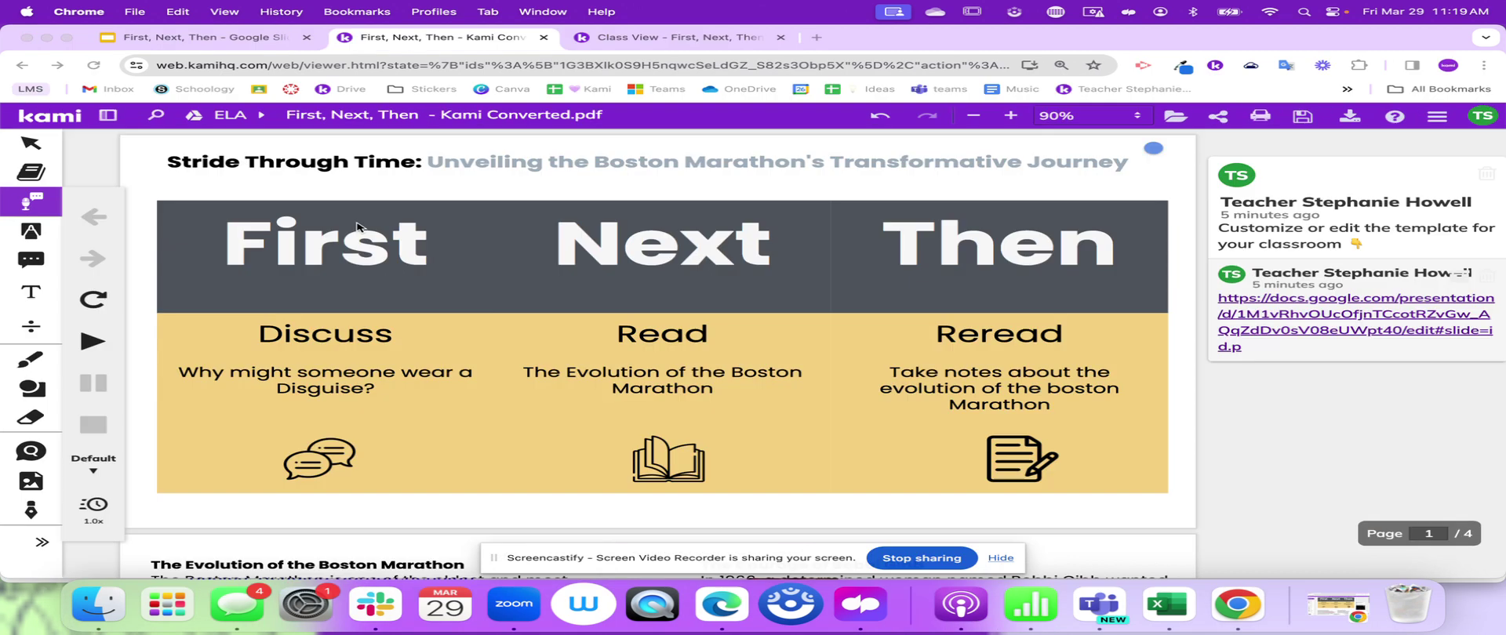
scroll(659, 353, "down", 10)
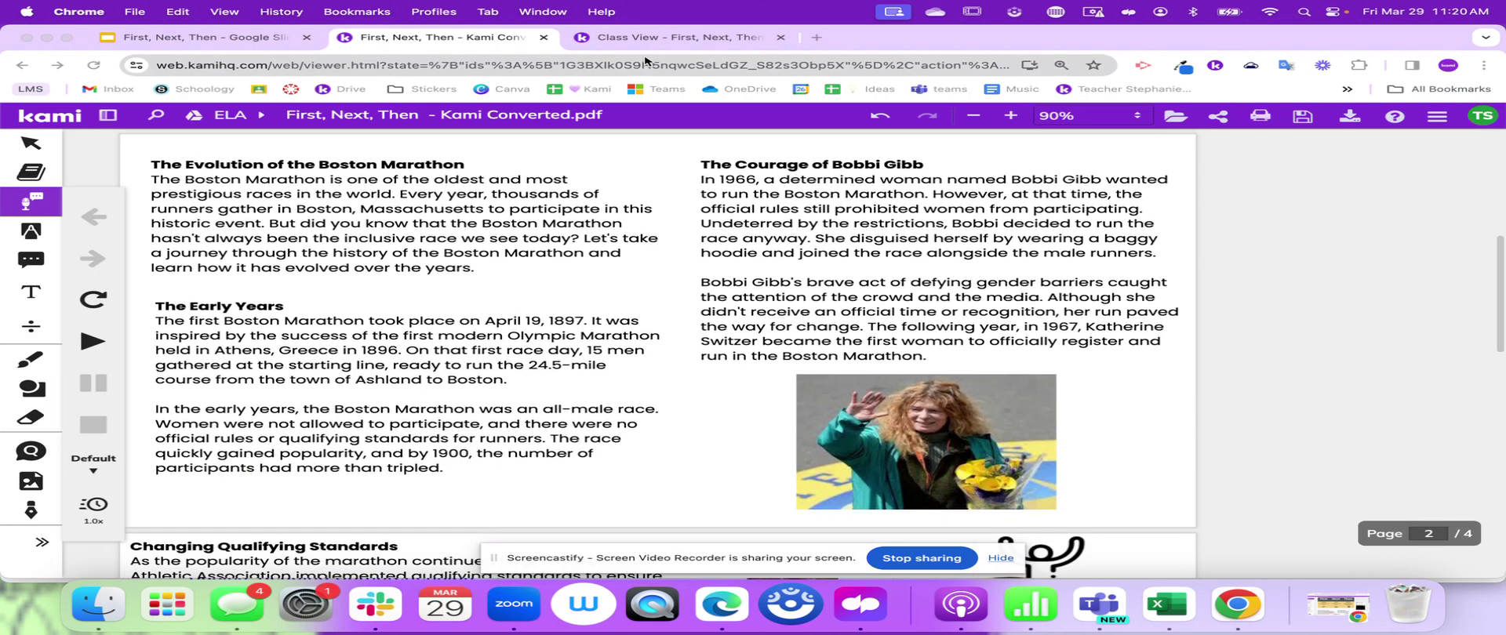
left_click(652, 37)
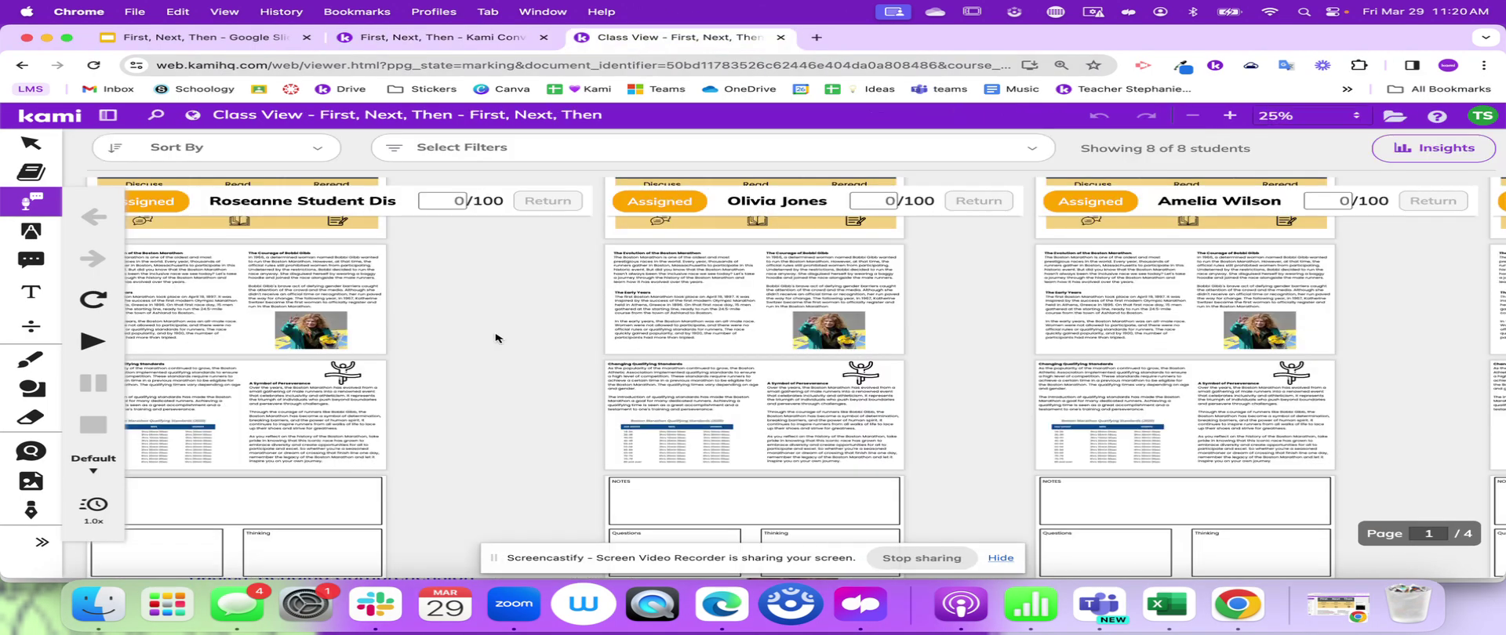
scroll(732, 294, "right", 5)
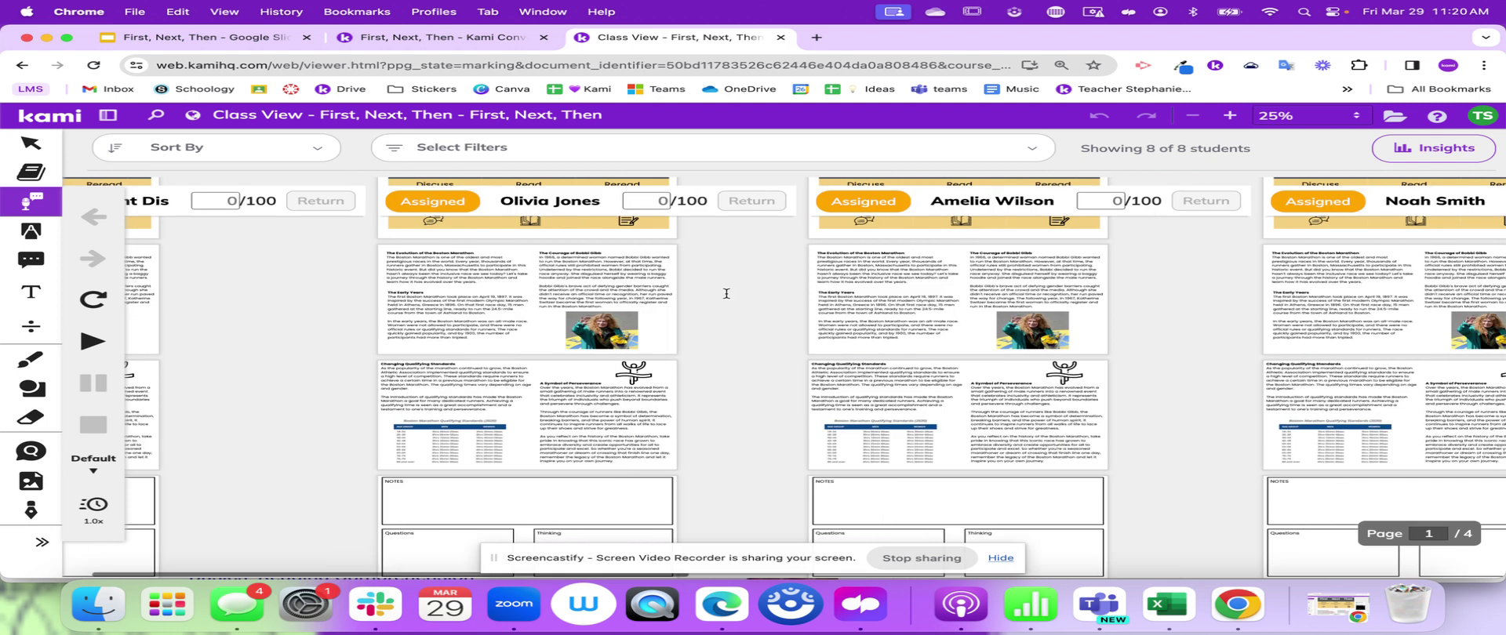
scroll(731, 294, "right", 5)
scroll(729, 297, "right", 5)
scroll(728, 298, "right", 5)
scroll(729, 298, "right", 5)
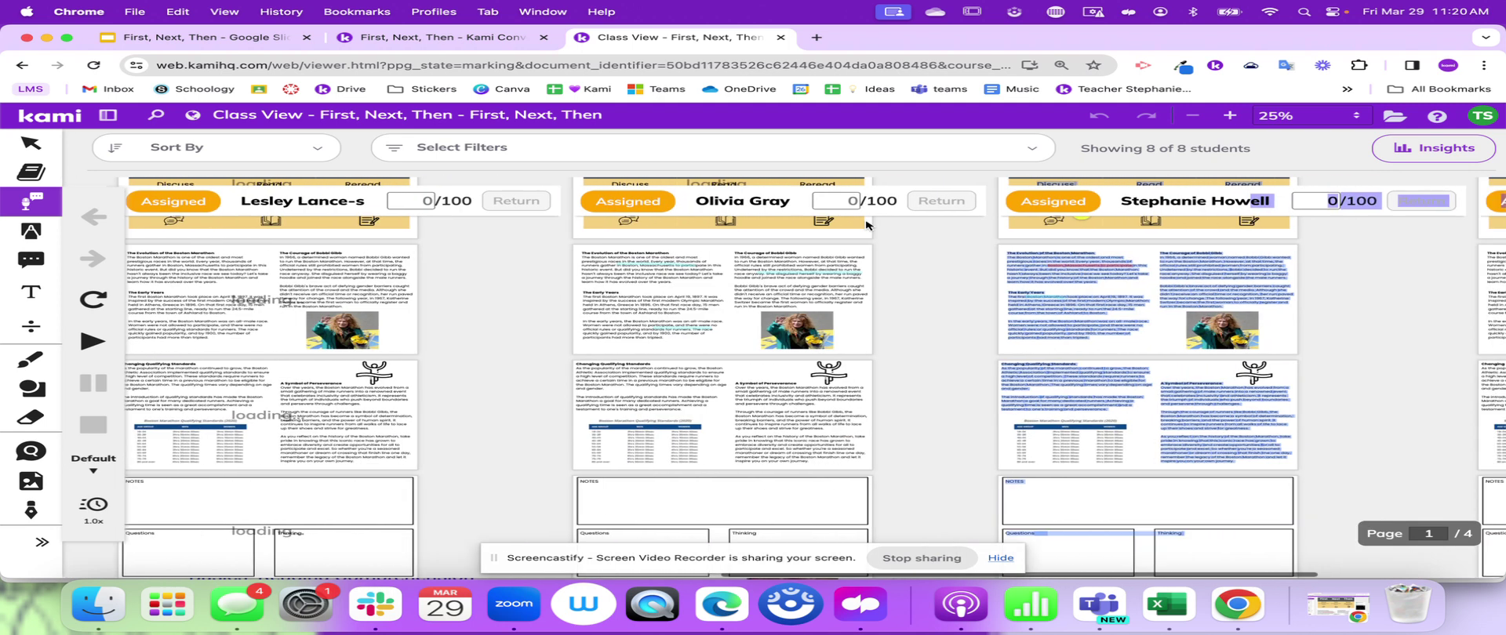
Step: Review the student's audio and video comments on their Discuss banner
left_click(1168, 297)
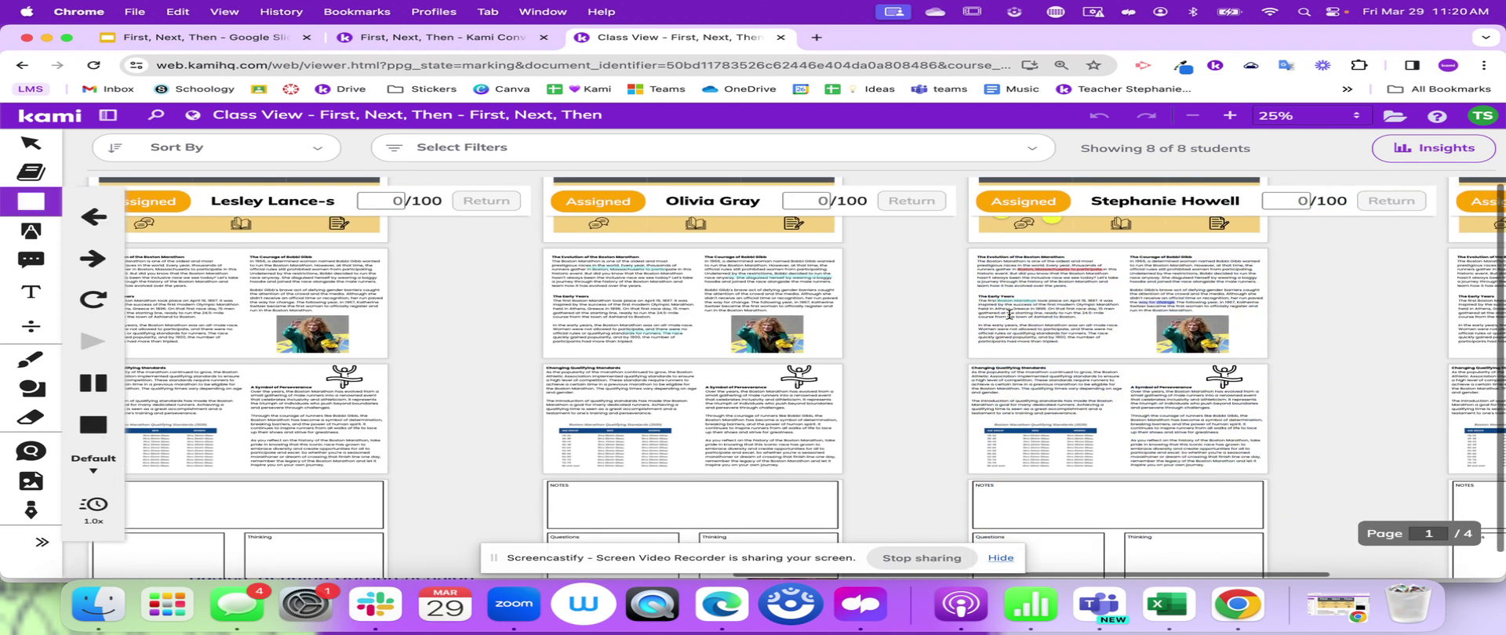
scroll(220, 267, "right", 1)
left_click(32, 143)
scroll(916, 333, "right", 2)
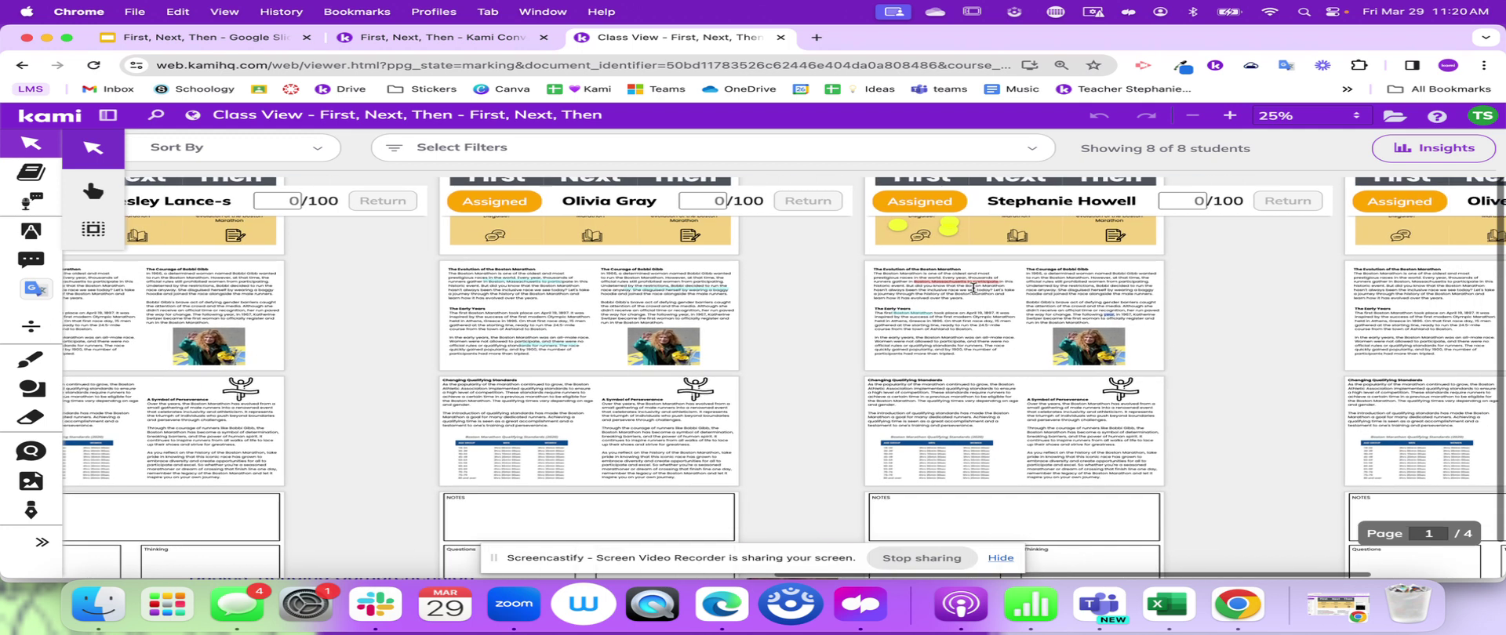
left_click(949, 229)
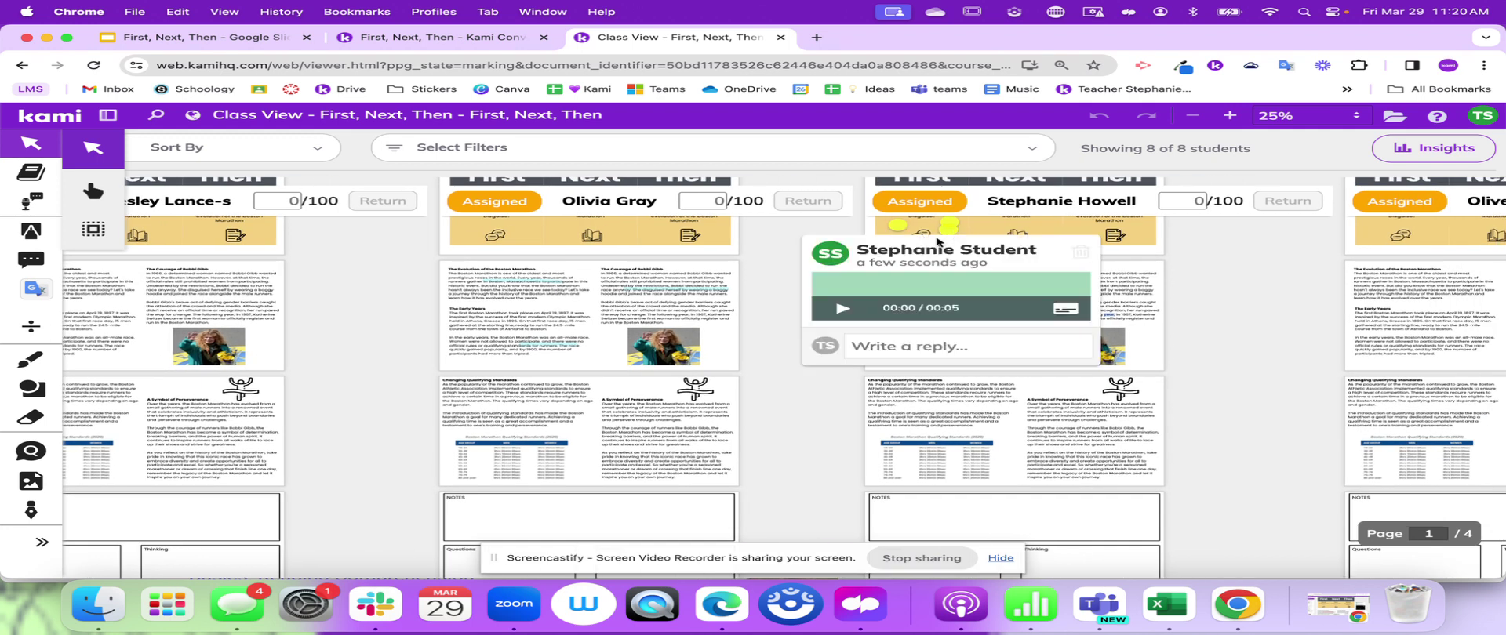
left_click(896, 227)
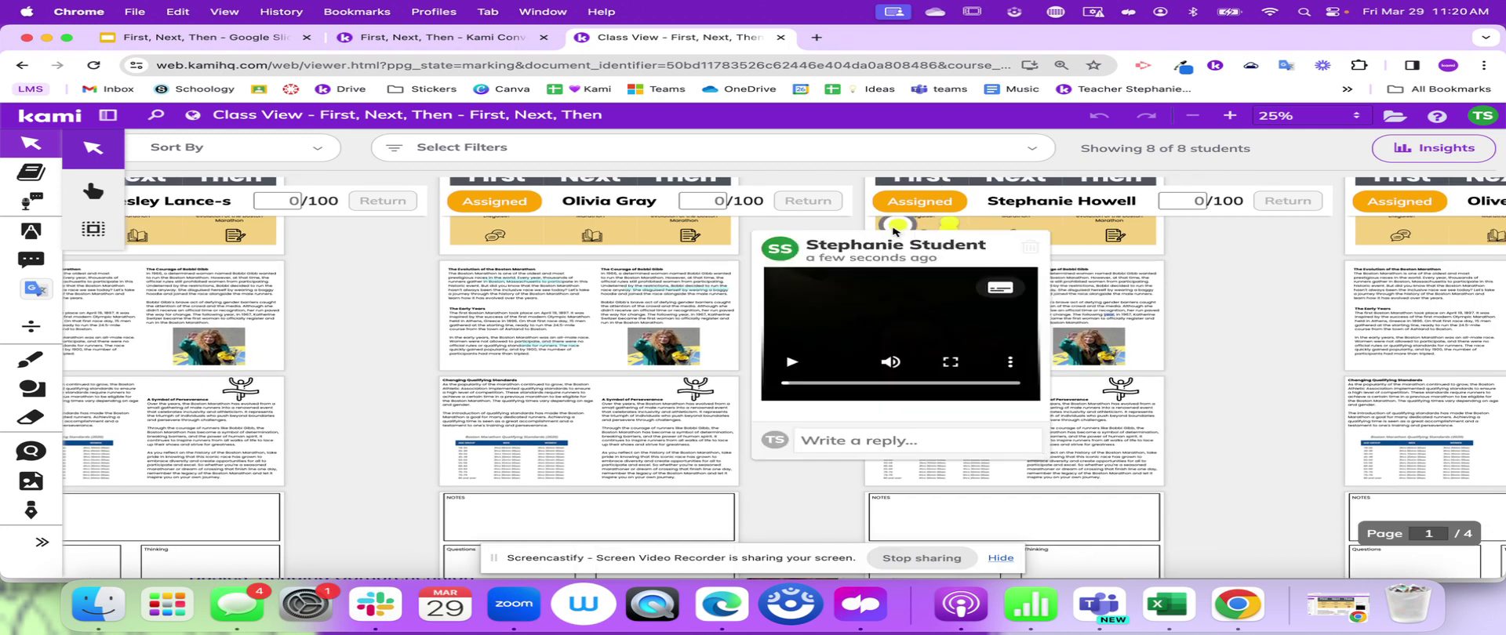
left_click(896, 229)
scroll(896, 314, "up", 2)
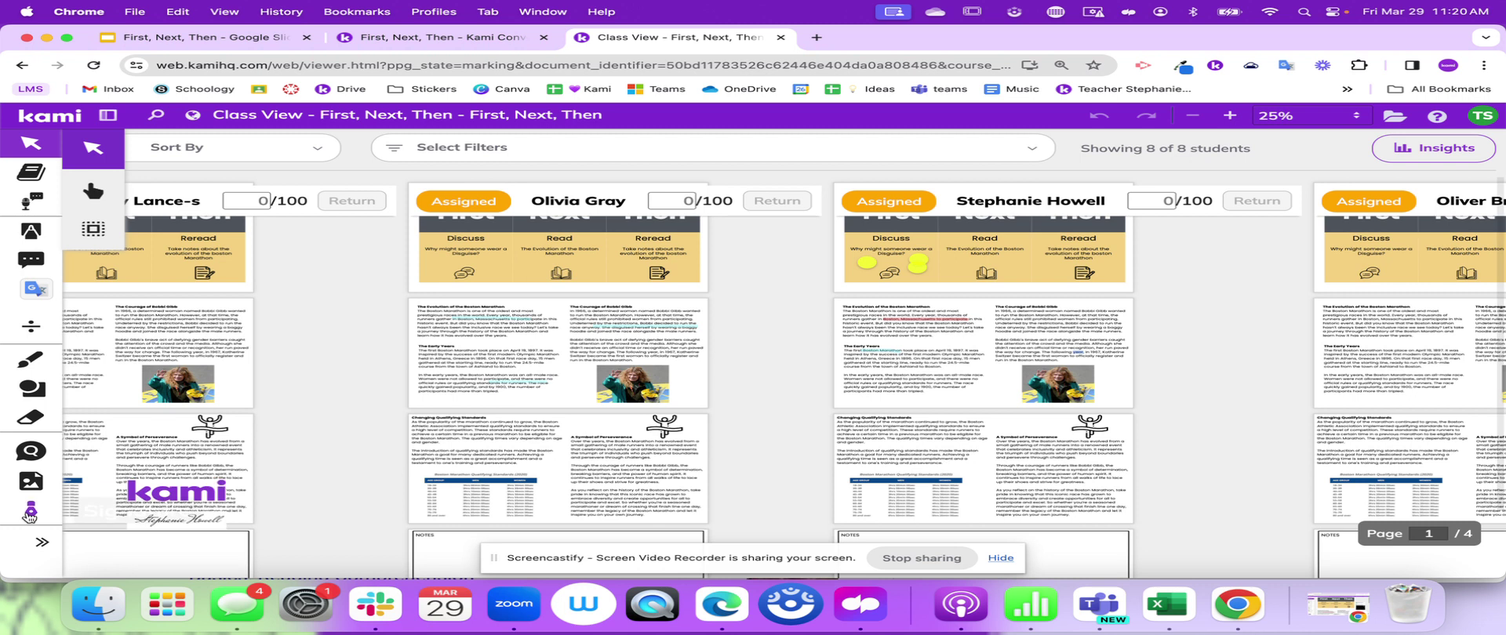
Step: Place a two-circle Venn diagram from Graphic Organizers into the student's NOTES box
left_click(30, 480)
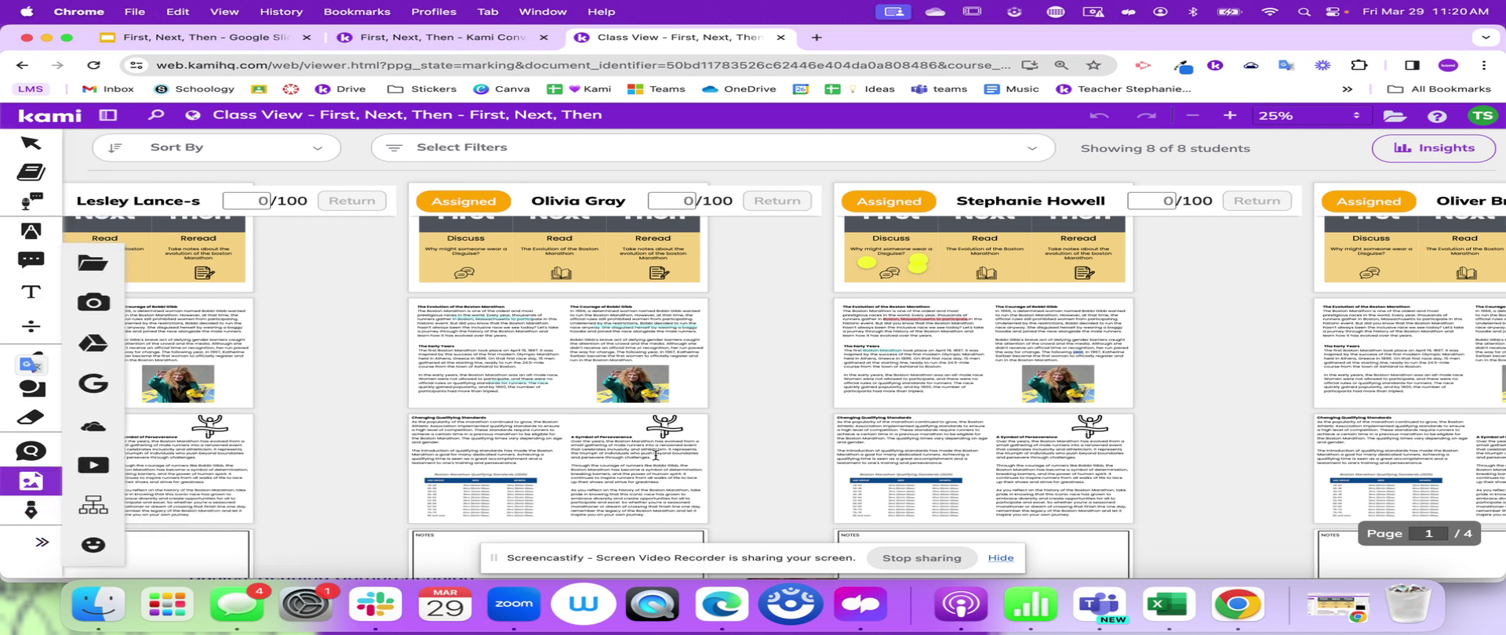
scroll(657, 455, "down", 2)
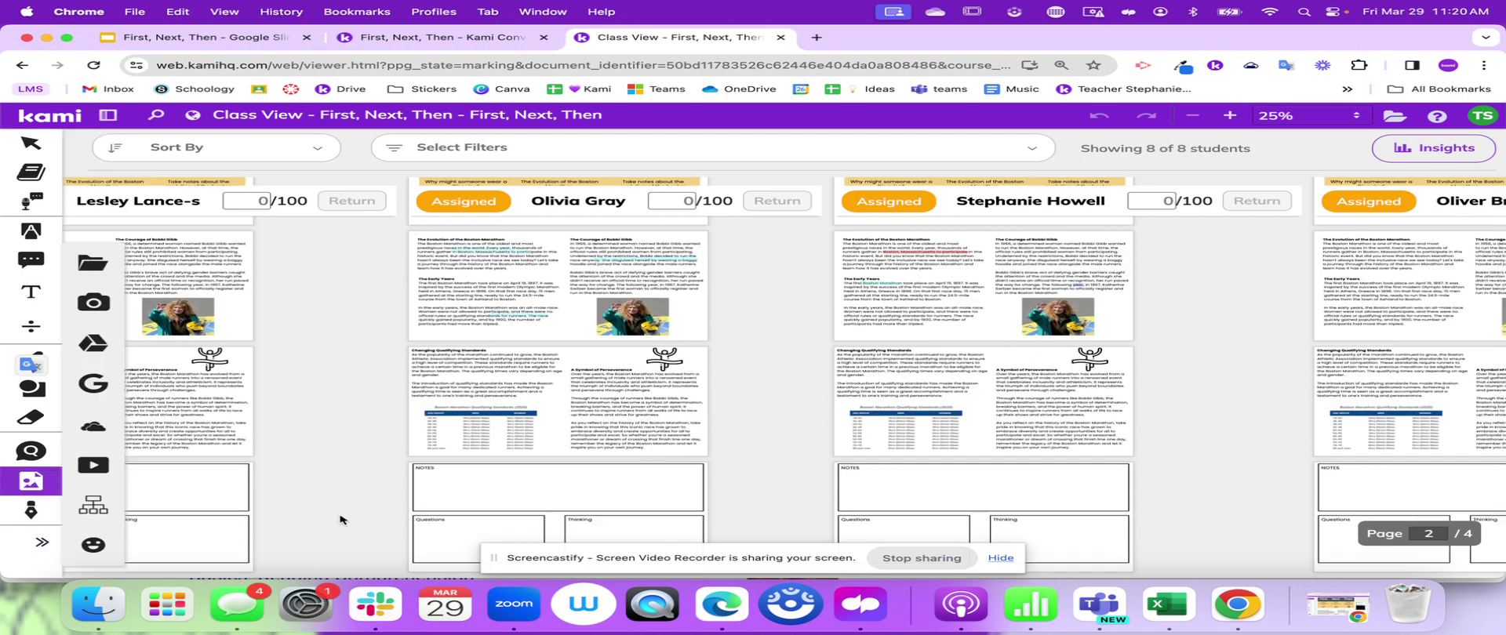
left_click(93, 506)
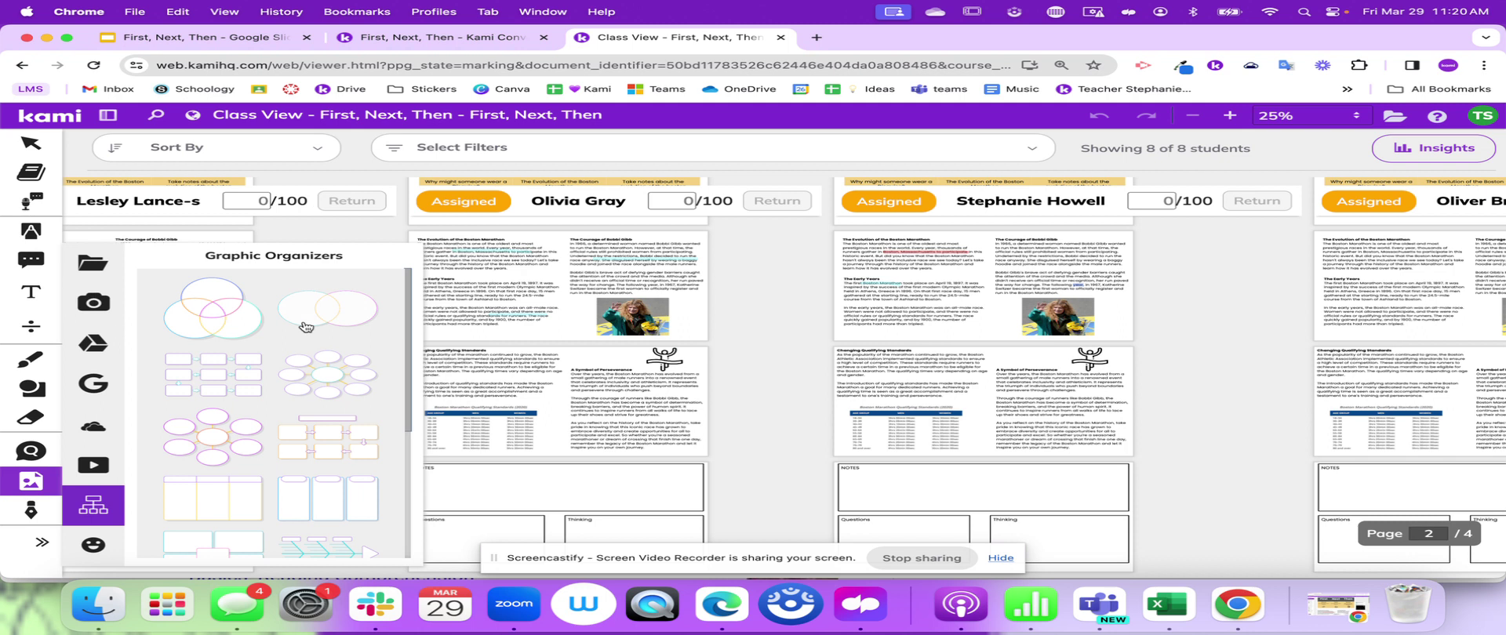
left_click(306, 327)
left_click(995, 496)
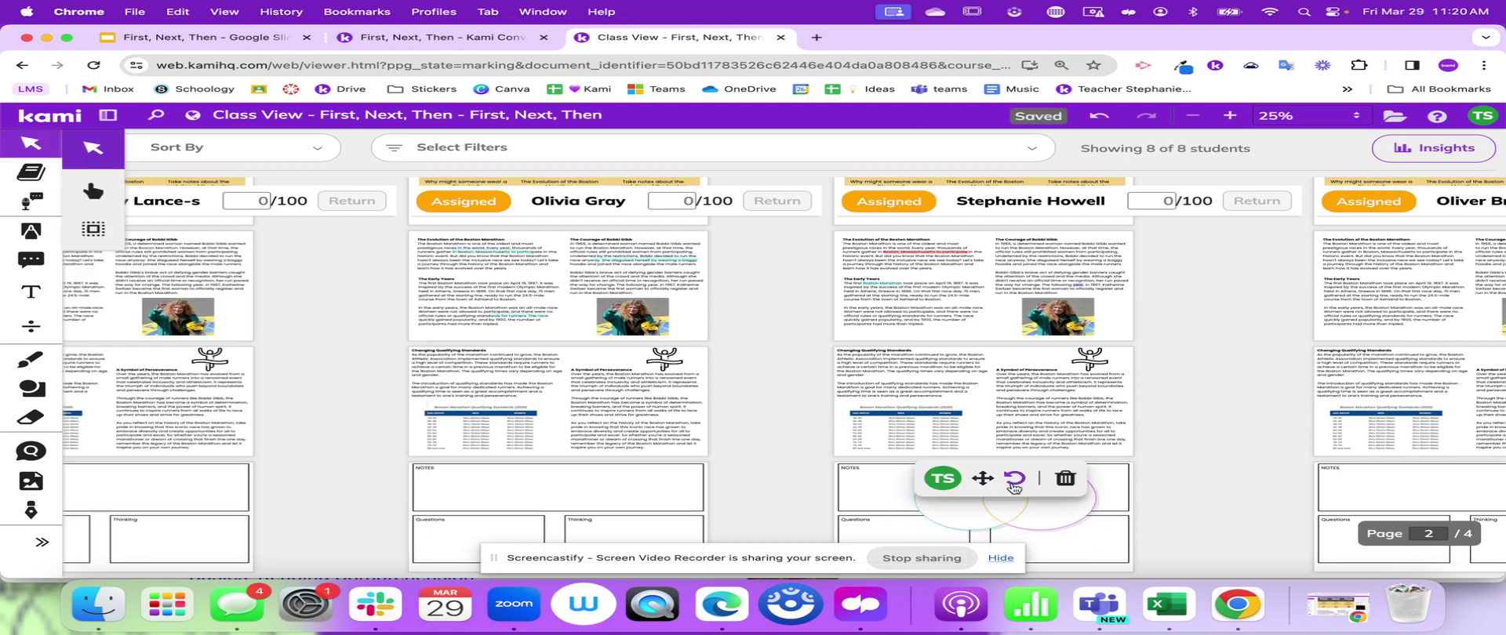
left_click(1011, 507)
left_click_drag(1093, 532, 1100, 533)
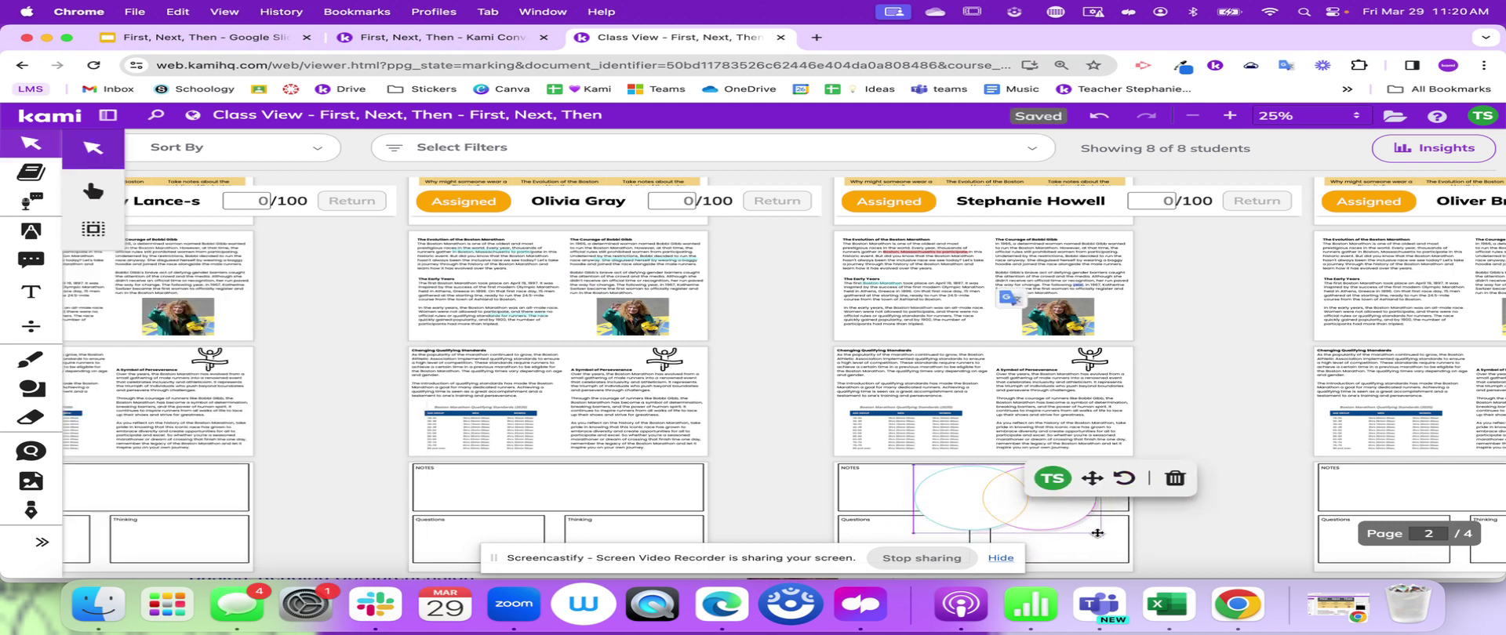
left_click(495, 462)
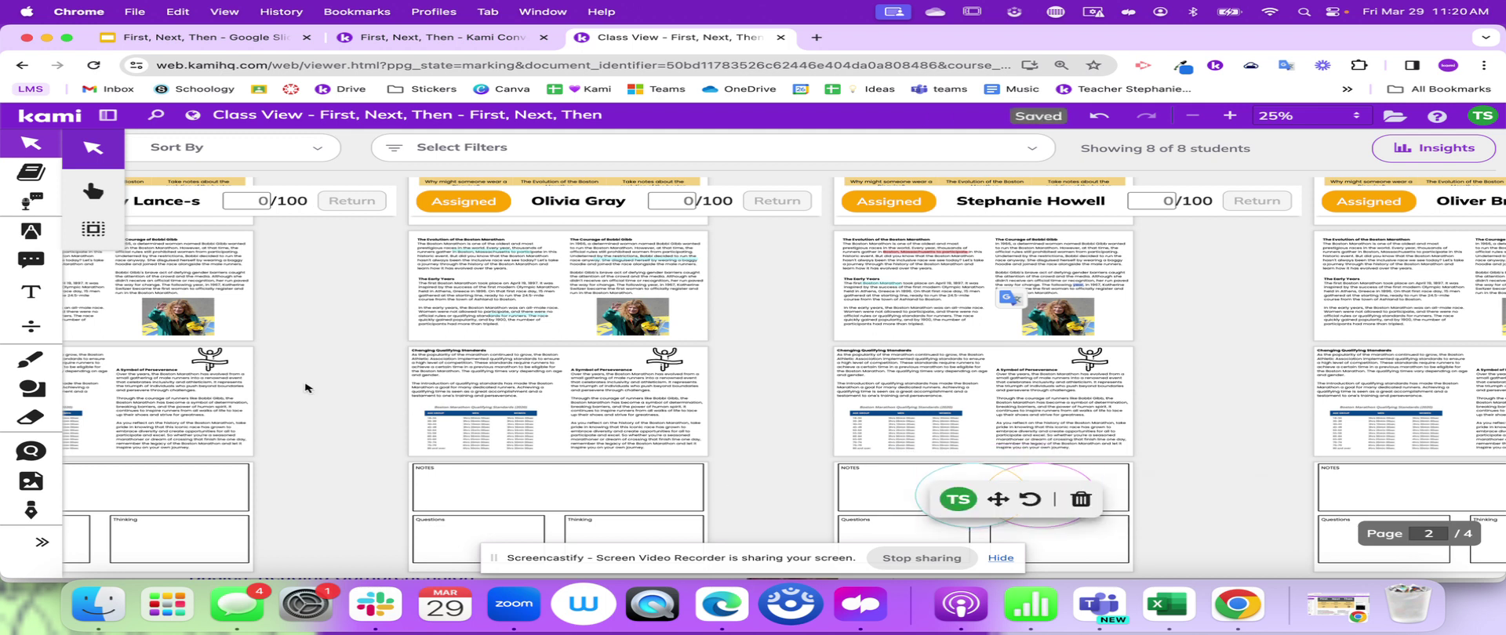
Step: Draw two solid teal rectangles over text on a second student's page
left_click(33, 389)
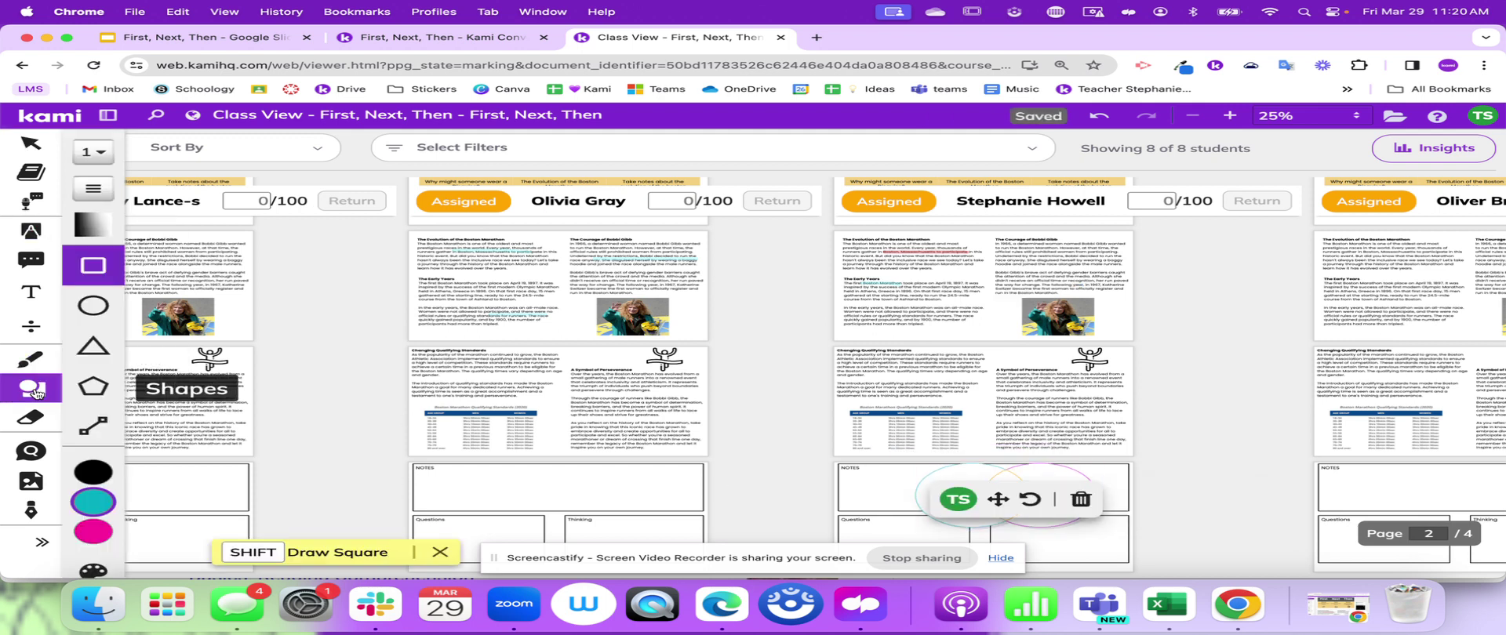
left_click(93, 152)
left_click(165, 161)
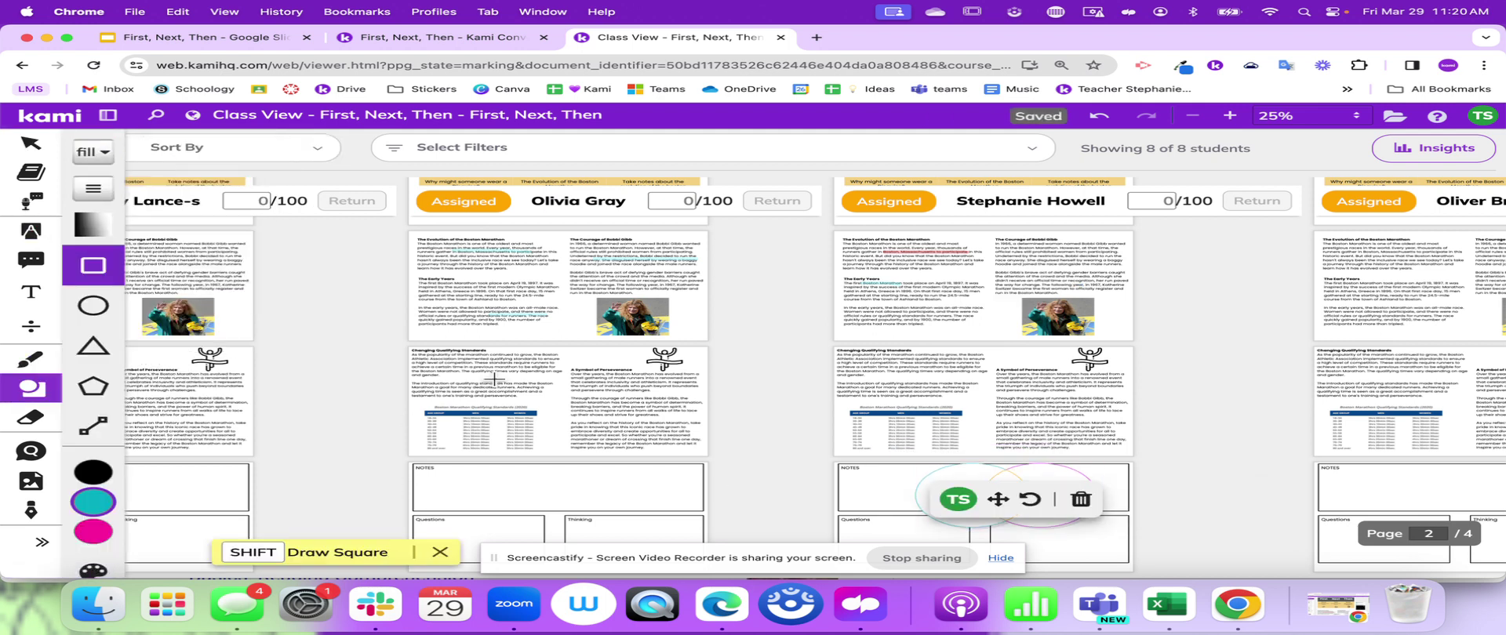
left_click_drag(410, 348, 695, 449)
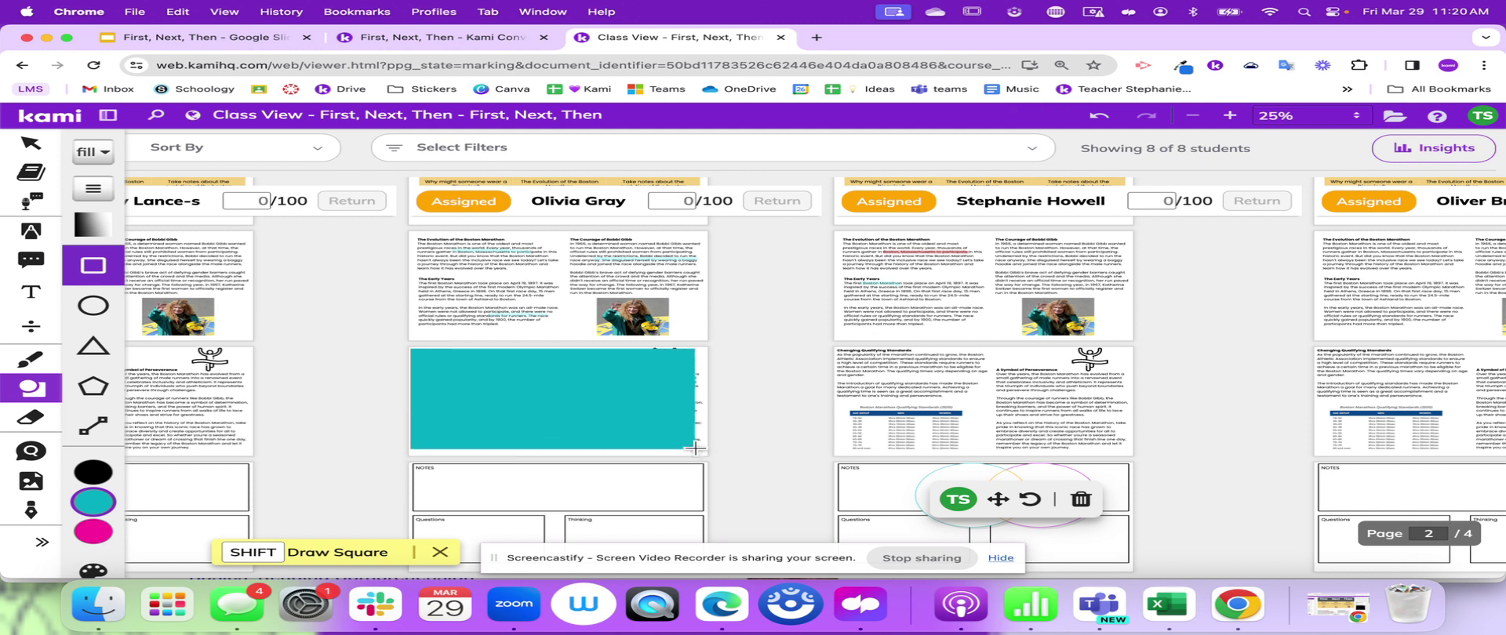
mouse_move(564, 234)
left_mouse_down()
mouse_move(683, 327)
mouse_move(720, 336)
left_mouse_up()
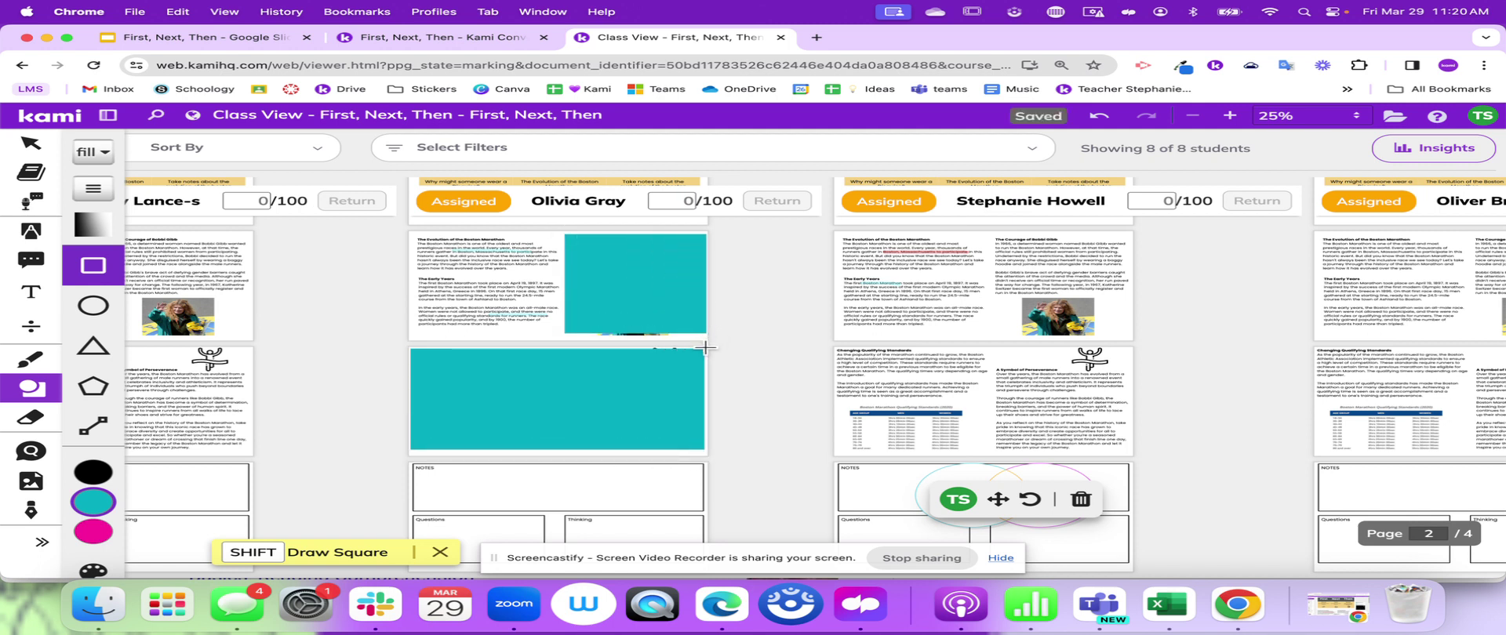
Step: Delete the extra upper teal box, leaving the lower section covered
left_click(15, 139)
left_click(635, 283)
left_click(829, 309)
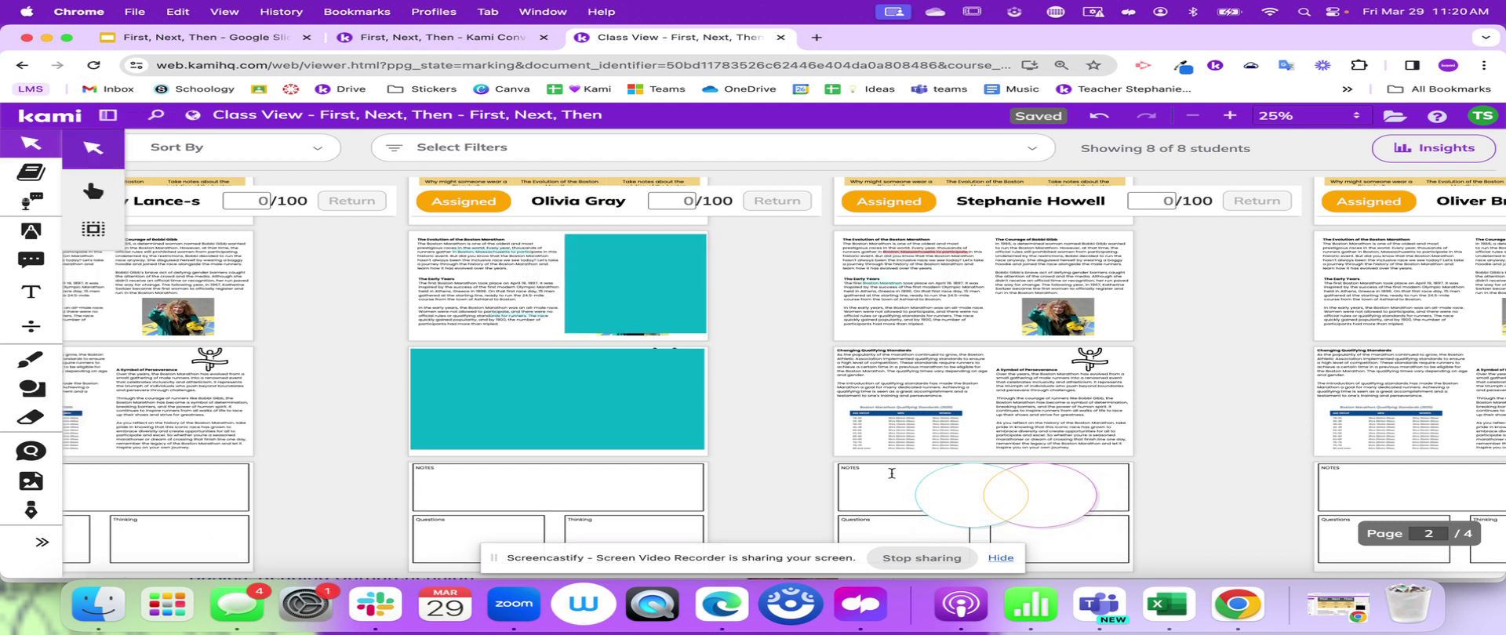
left_click(635, 249)
left_click_drag(636, 250, 626, 248)
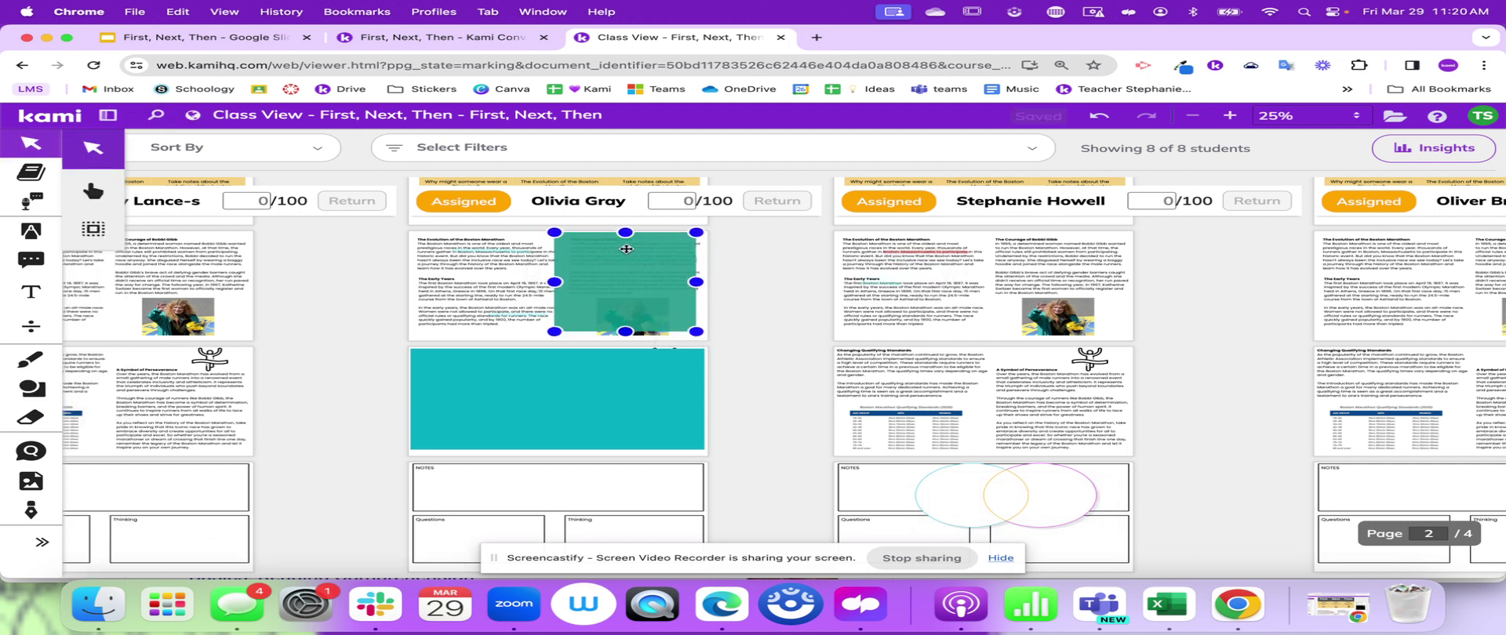
left_click(808, 253)
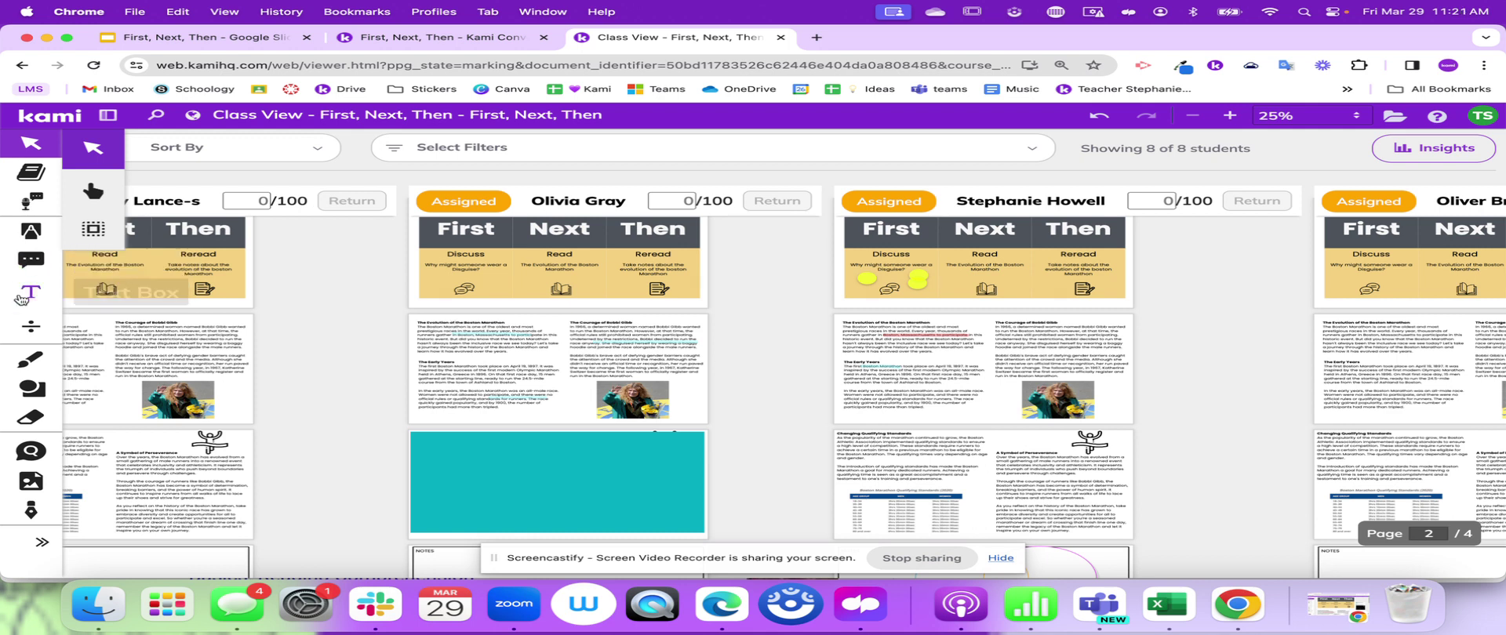
scroll(493, 412, "down", 2)
Step: Return to the teacher's First, Next, Then worksheet at its Notes, Questions and Thinking page
left_click(492, 412)
scroll(492, 412, "up", 2)
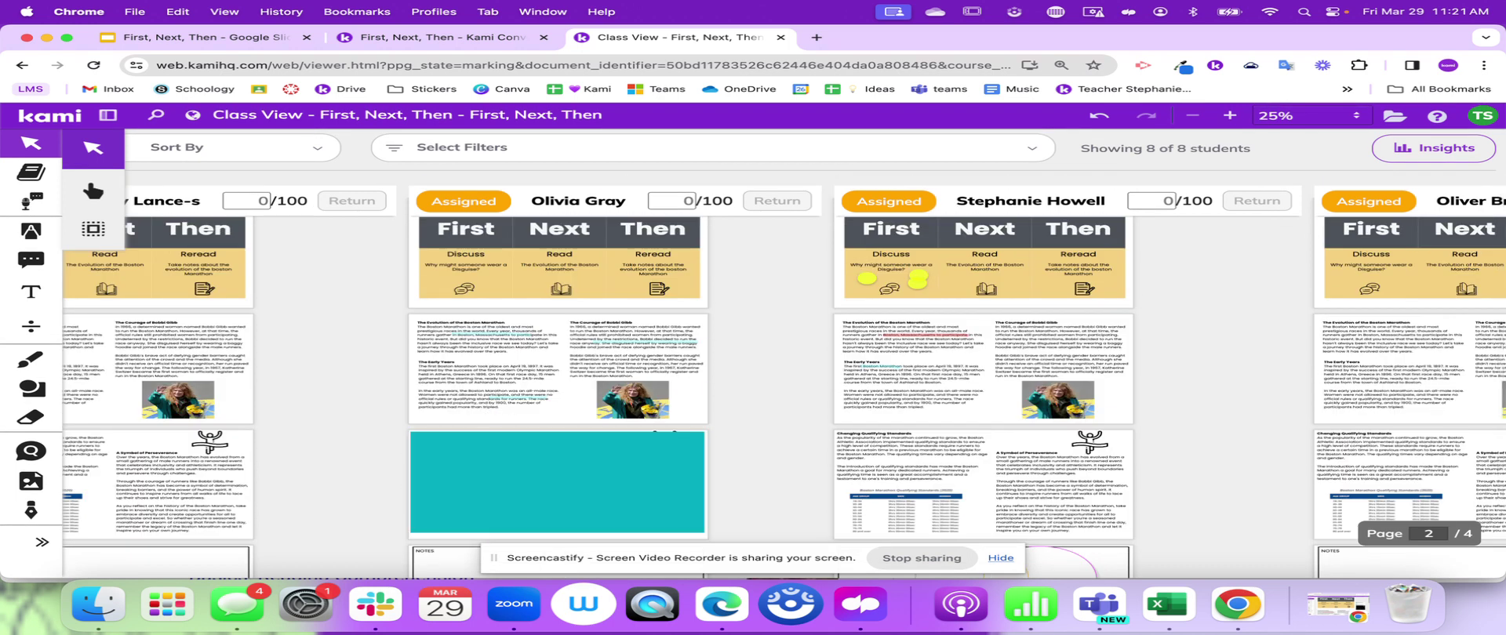
left_click(458, 37)
scroll(352, 420, "down", 5)
scroll(352, 420, "down", 3)
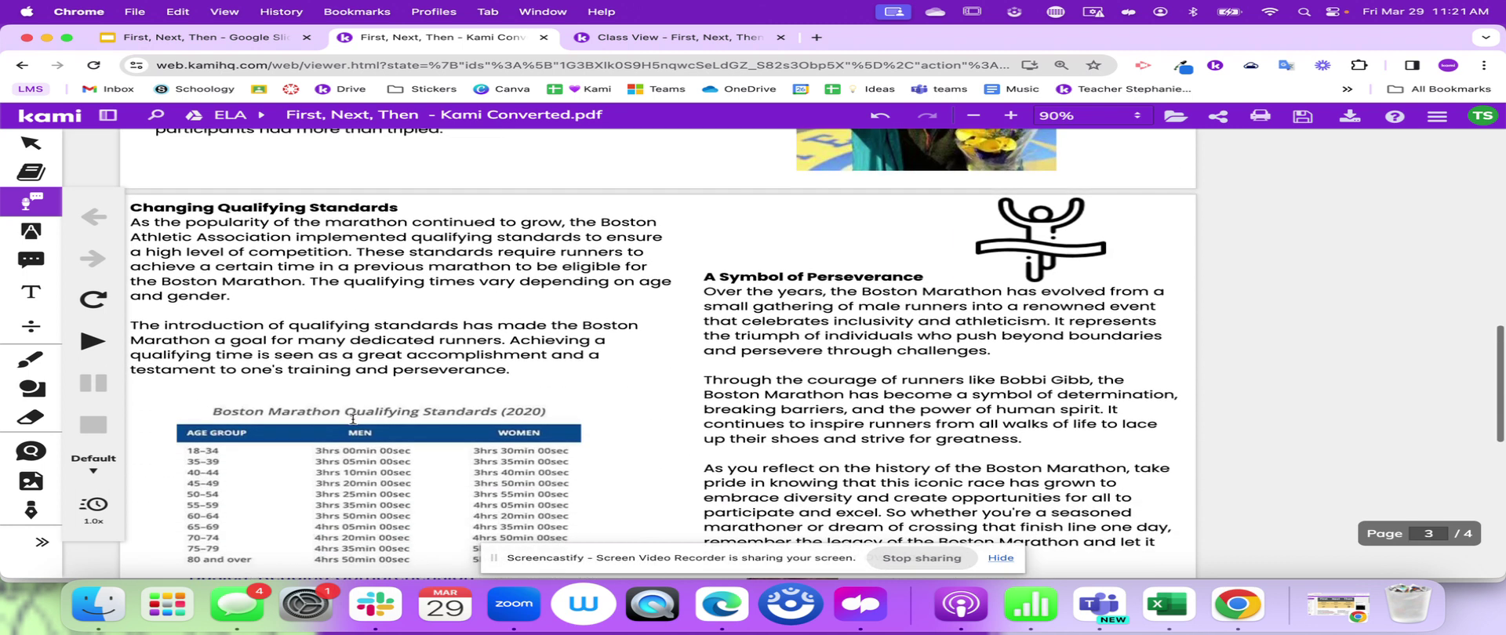
scroll(352, 420, "down", 8)
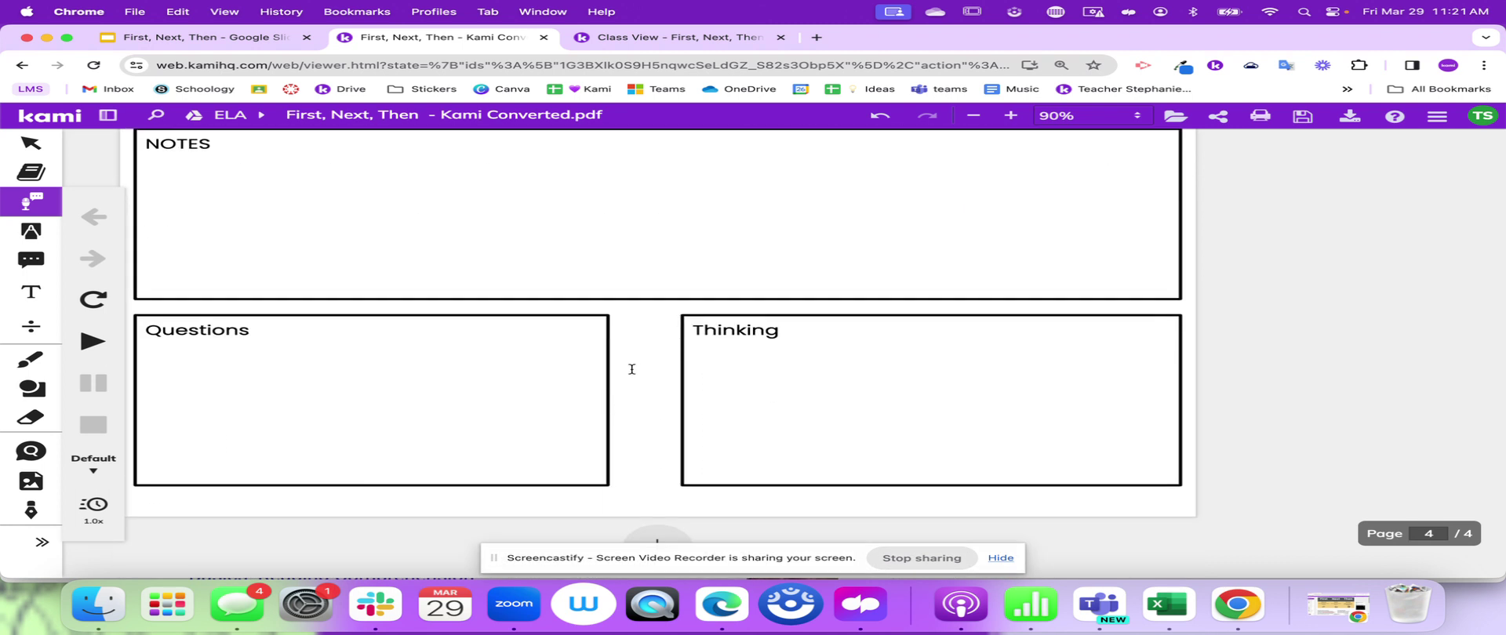
scroll(632, 369, "up", 2)
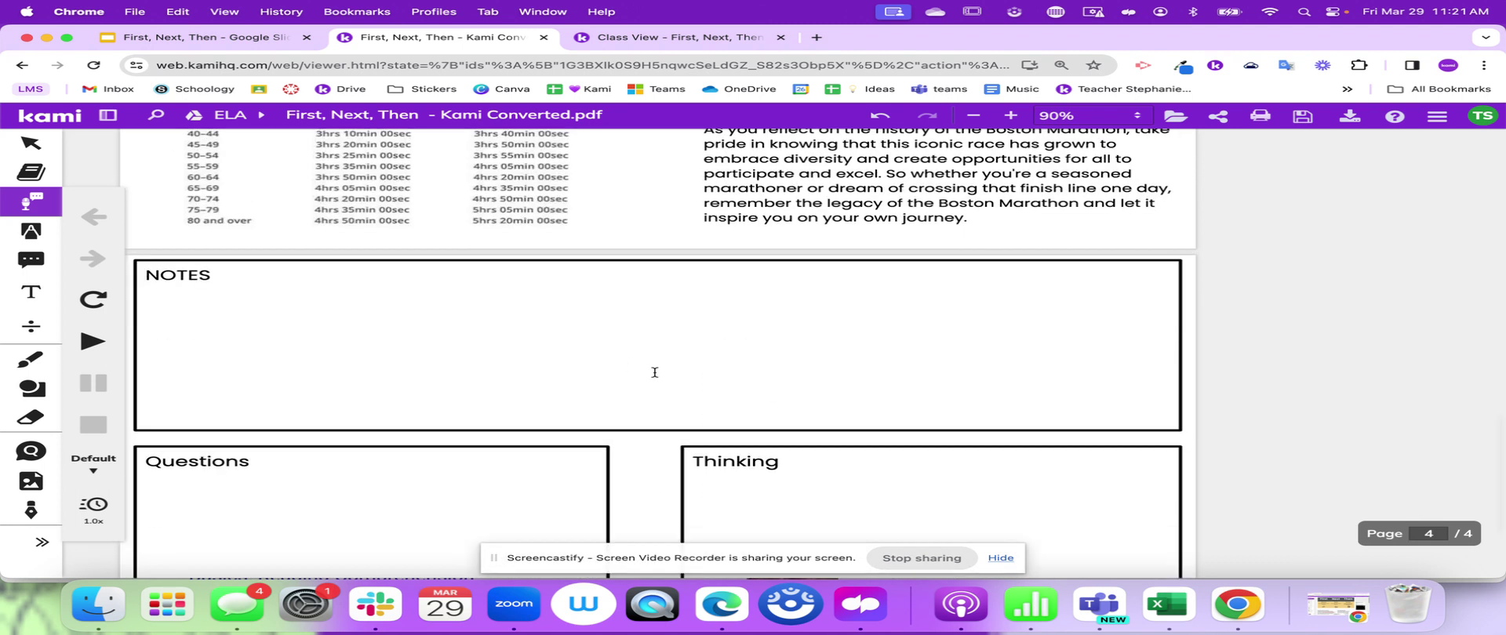